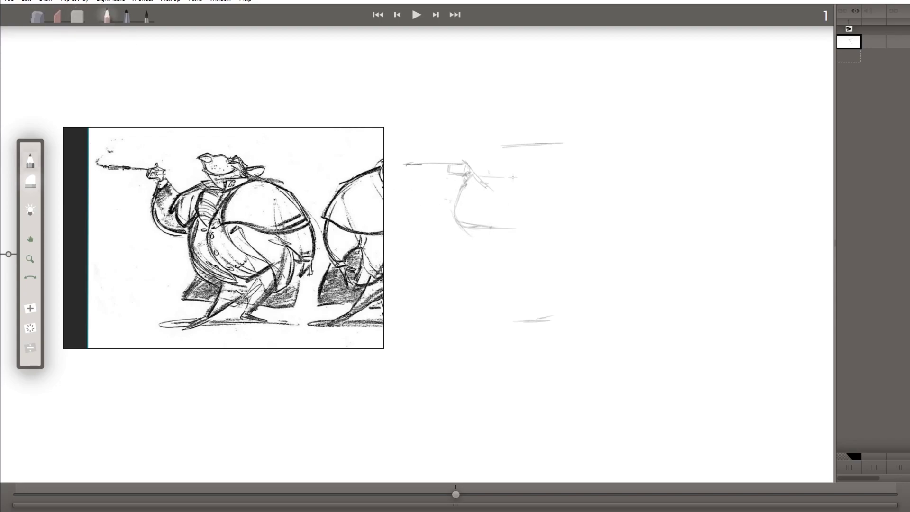
Step: Sketch the stout man's raised hand, smoking cigarette holder and curved forearm beside the reference image
left_click_drag(525, 174, 527, 172)
left_click_drag(462, 156, 463, 165)
left_click_drag(417, 165, 450, 163)
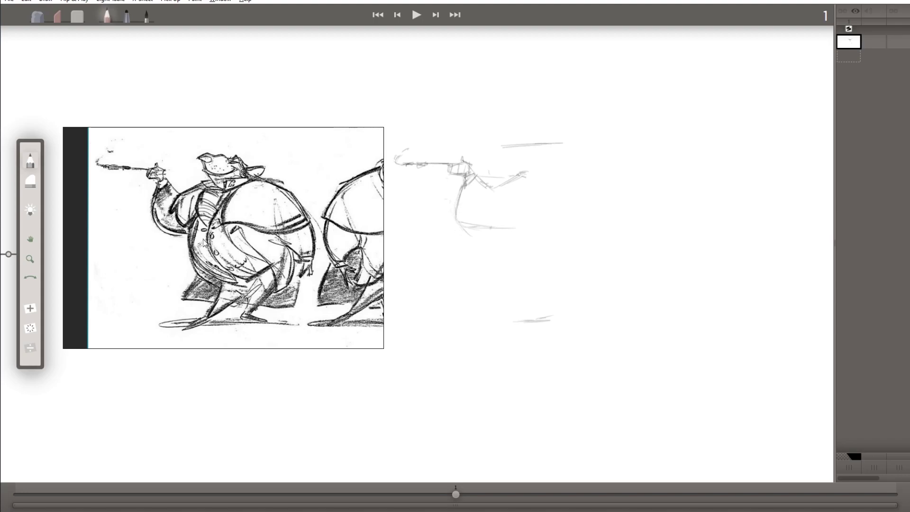
left_click_drag(458, 203, 514, 233)
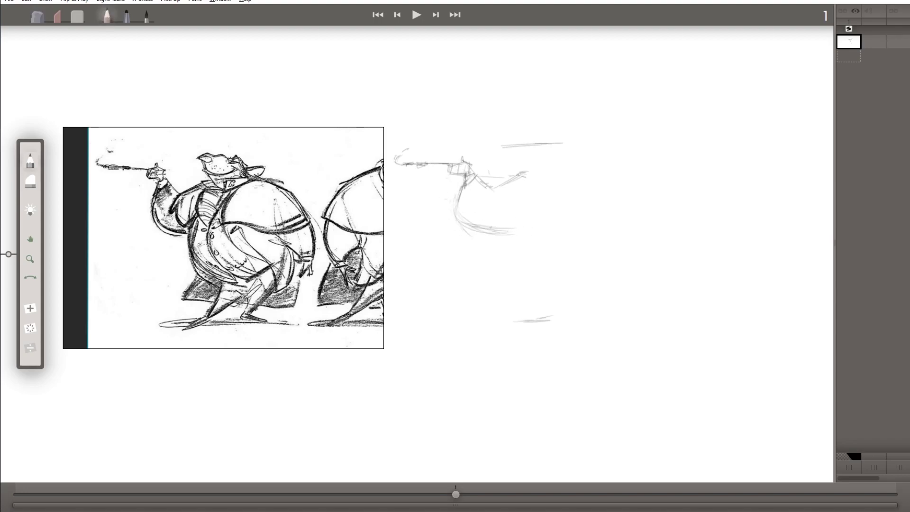
Step: Rough in the stout man's head with light guide lines at the top of the head and the shoulders
left_click_drag(528, 173, 635, 172)
left_click_drag(520, 151, 595, 149)
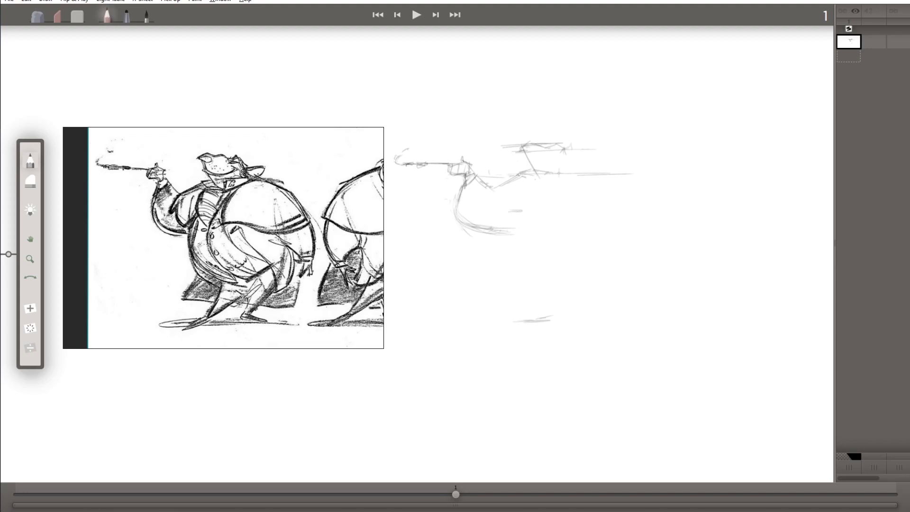
mouse_move(549, 169)
left_mouse_down()
mouse_move(577, 172)
mouse_move(542, 186)
mouse_move(521, 181)
mouse_move(535, 219)
left_mouse_up()
left_click_drag(524, 177, 532, 228)
Step: Block in the raised arm's open sleeve and add horizontal guides for the cape hem and the bottom of the belly
left_click_drag(492, 191, 484, 209)
mouse_move(497, 197)
left_mouse_down()
mouse_move(509, 218)
mouse_move(462, 216)
mouse_move(509, 239)
left_mouse_up()
left_click_drag(499, 279, 610, 279)
left_click_drag(533, 232, 667, 226)
left_click_drag(561, 229, 621, 228)
Step: Rough in the rounded shoulder, back and lower edge of the stout man's cape
left_click_drag(577, 167, 630, 184)
left_click_drag(607, 185, 646, 185)
left_click_drag(586, 175, 613, 182)
left_click_drag(613, 217, 648, 216)
left_click_drag(625, 186, 660, 228)
Step: Sketch the stout man's rear arm and hand hanging below the cape
left_click_drag(658, 213, 664, 287)
left_click_drag(663, 256, 656, 273)
mouse_move(607, 257)
left_mouse_down()
mouse_move(644, 257)
mouse_move(661, 268)
left_mouse_up()
left_click_drag(656, 268, 653, 283)
left_click_drag(619, 229, 644, 257)
Step: Define the curved cape outline with its hem band and the edge of the chest
left_click_drag(511, 219, 576, 216)
mouse_move(560, 179)
left_mouse_down()
mouse_move(550, 228)
mouse_move(663, 228)
left_mouse_up()
left_click_drag(554, 227, 649, 230)
mouse_move(571, 231)
left_mouse_down()
mouse_move(658, 223)
mouse_move(621, 227)
left_mouse_up()
left_click_drag(650, 215, 617, 223)
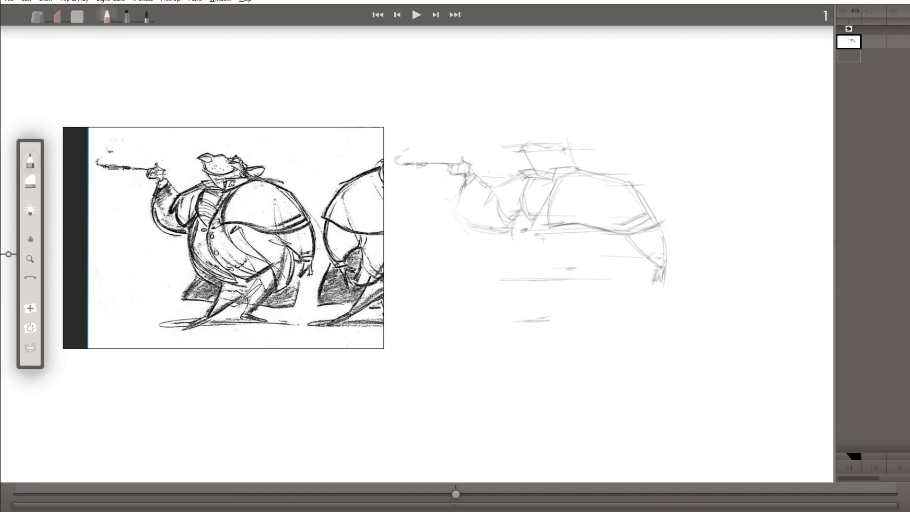
Step: Sketch the vest's front edge down the belly and add guide lines for the rear hand and coat hem
left_click_drag(537, 224, 530, 240)
left_click_drag(552, 184, 531, 237)
left_click_drag(537, 210, 527, 240)
left_click_drag(549, 190, 550, 266)
left_click_drag(663, 244, 613, 266)
left_click_drag(657, 252, 571, 285)
Step: Shift the rear arm and back outline inward toward the body and touch up the rear sleeve
left_click_drag(670, 288, 579, 158)
mouse_move(630, 244)
left_mouse_down()
mouse_move(618, 246)
mouse_move(640, 284)
mouse_move(607, 293)
mouse_move(621, 287)
left_mouse_up()
key("p")
mouse_move(642, 243)
left_mouse_down()
mouse_move(617, 260)
mouse_move(635, 223)
left_mouse_up()
key("e")
key("p")
Step: Draw the coat's front edge and the vest opening curving around the belly, erasing stray lines
left_click_drag(550, 225, 616, 230)
left_click_drag(609, 262, 612, 294)
mouse_move(559, 233)
left_mouse_down()
mouse_move(606, 275)
mouse_move(597, 260)
mouse_move(581, 279)
left_mouse_up()
key("e")
left_click_drag(535, 223, 583, 277)
key("p")
left_click_drag(530, 225, 564, 275)
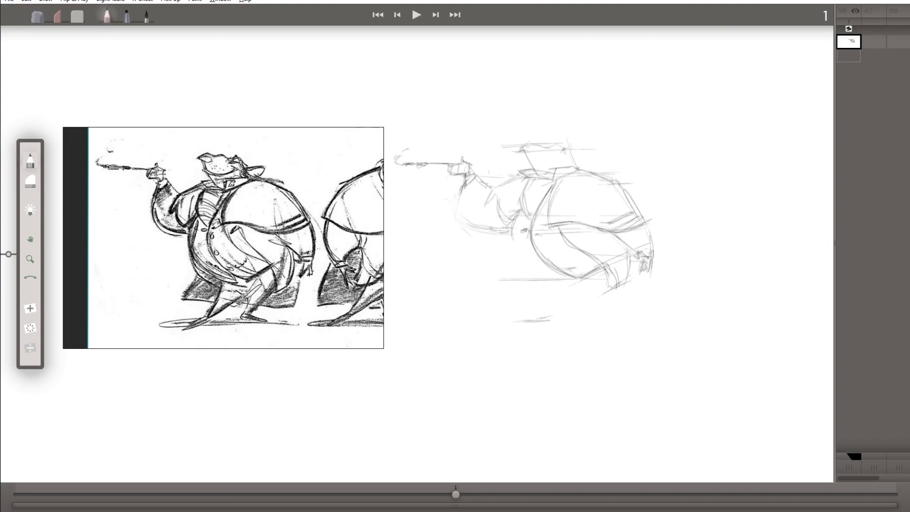
Step: Sketch both legs and pointed feet below the stout man's belly
left_click_drag(515, 239, 484, 255)
key("e")
key("p")
mouse_move(605, 276)
left_mouse_down()
mouse_move(567, 339)
mouse_move(586, 311)
left_mouse_up()
left_click_drag(586, 322, 602, 320)
mouse_move(580, 297)
left_mouse_down()
mouse_move(550, 300)
mouse_move(527, 326)
mouse_move(492, 336)
left_mouse_up()
mouse_move(552, 275)
left_mouse_down()
mouse_move(567, 286)
mouse_move(526, 322)
left_mouse_up()
Step: Outline the front of the belly and the torn sleeve, and reinforce the raised hand and cigarette holder
mouse_move(520, 223)
left_mouse_down()
mouse_move(544, 291)
mouse_move(508, 251)
left_mouse_up()
left_click_drag(515, 199, 497, 223)
mouse_move(497, 211)
left_mouse_down()
mouse_move(486, 202)
mouse_move(518, 177)
left_mouse_up()
left_click_drag(472, 176, 522, 175)
left_click_drag(449, 166, 465, 171)
mouse_move(446, 158)
left_mouse_down()
mouse_move(468, 175)
mouse_move(402, 163)
left_mouse_up()
Step: Add the ground line and darken the stout man's legs and feet
mouse_move(638, 326)
left_mouse_down()
mouse_move(478, 322)
mouse_move(531, 319)
left_mouse_up()
left_click_drag(575, 320, 609, 324)
left_click_drag(584, 287, 606, 316)
mouse_move(567, 292)
left_mouse_down()
mouse_move(579, 302)
mouse_move(533, 317)
left_mouse_up()
mouse_move(533, 321)
left_mouse_down()
mouse_move(551, 282)
mouse_move(566, 284)
left_mouse_up()
Step: Add the vest buttons, darken the cape hem and refine the outline of the head
left_click_drag(537, 243, 541, 248)
left_click_drag(534, 228, 643, 221)
mouse_move(588, 175)
left_mouse_down()
mouse_move(641, 222)
mouse_move(636, 192)
mouse_move(582, 171)
mouse_move(546, 184)
mouse_move(532, 178)
mouse_move(527, 160)
mouse_move(567, 156)
left_mouse_up()
left_click_drag(525, 148, 571, 155)
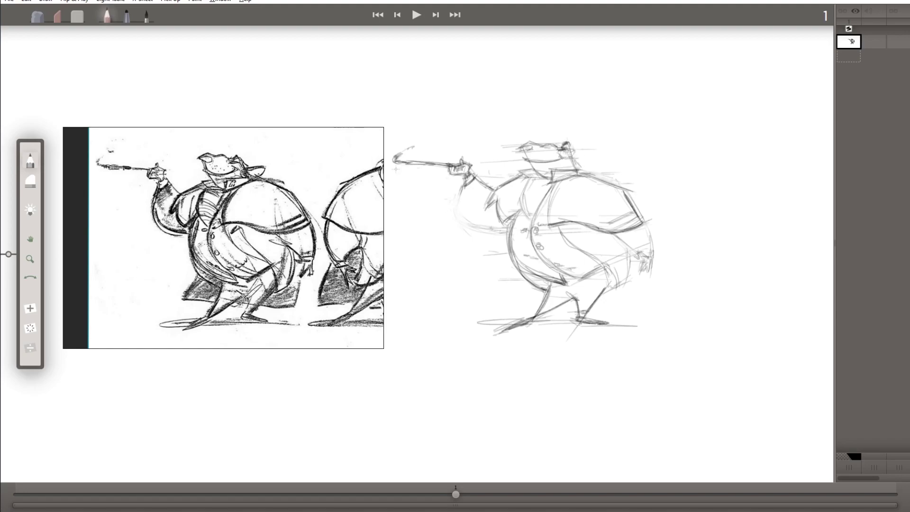
Step: Clean up and redraw the head's contour, erasing stray construction lines around it
mouse_move(524, 119)
left_mouse_down()
mouse_move(591, 172)
mouse_move(600, 143)
mouse_move(629, 170)
left_mouse_up()
key("e")
key("p")
left_click_drag(526, 148, 593, 160)
mouse_move(519, 148)
left_mouse_down()
mouse_move(562, 145)
mouse_move(531, 161)
mouse_move(560, 166)
mouse_move(520, 219)
left_mouse_up()
key("e")
key("p")
Step: Draw the collar and the curved vest folds on the chest, erasing stray lines around the cape
left_click_drag(533, 175, 518, 216)
mouse_move(522, 211)
left_mouse_down()
mouse_move(548, 187)
mouse_move(548, 218)
left_mouse_up()
key("e")
key("p")
mouse_move(559, 185)
left_mouse_down()
mouse_move(547, 221)
mouse_move(576, 172)
mouse_move(600, 196)
left_mouse_up()
key("e")
key("p")
Step: Draw the coat tails behind the legs and shade them with hatching
mouse_move(552, 223)
left_mouse_down()
mouse_move(648, 223)
mouse_move(630, 311)
left_mouse_up()
mouse_move(528, 275)
left_mouse_down()
mouse_move(501, 304)
mouse_move(504, 296)
left_mouse_up()
left_click_drag(553, 310, 629, 312)
mouse_move(534, 278)
left_mouse_down()
mouse_move(508, 295)
mouse_move(523, 302)
left_mouse_up()
left_click_drag(557, 311, 575, 301)
left_click_drag(593, 306, 607, 299)
Step: Strengthen the coat's front edge, hem and rear sleeve, and add crease lines across the belly
left_click_drag(618, 245, 625, 289)
left_click_drag(554, 226, 609, 286)
key("ctrl+z")
mouse_move(601, 285)
left_mouse_down()
mouse_move(633, 297)
mouse_move(632, 289)
left_mouse_up()
left_click_drag(633, 251, 638, 287)
left_click_drag(574, 282, 599, 268)
left_click_drag(536, 278, 577, 252)
left_click_drag(533, 264, 547, 245)
mouse_move(505, 177)
left_mouse_down()
mouse_move(489, 210)
mouse_move(512, 251)
mouse_move(560, 283)
left_mouse_up()
key("ctrl+z")
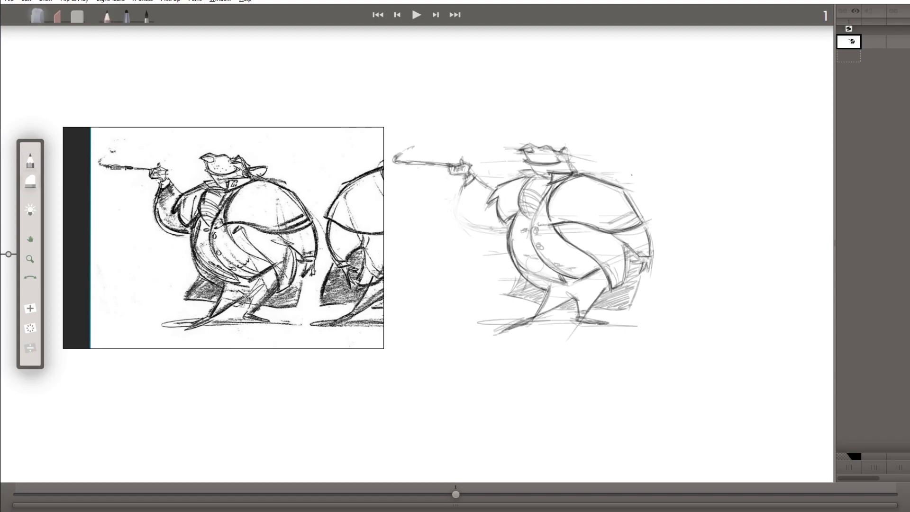
key("ctrl+z")
Step: Darken the belly and raised sleeve outlines, and add the hat brim and head details
left_click_drag(518, 260, 554, 286)
mouse_move(504, 231)
left_mouse_down()
mouse_move(467, 182)
mouse_move(488, 260)
mouse_move(471, 193)
left_mouse_up()
mouse_move(534, 152)
left_mouse_down()
mouse_move(557, 173)
mouse_move(577, 171)
left_mouse_up()
mouse_move(575, 166)
left_mouse_down()
mouse_move(599, 175)
mouse_move(582, 173)
left_mouse_up()
mouse_move(571, 157)
left_mouse_down()
mouse_move(588, 172)
mouse_move(576, 172)
mouse_move(580, 182)
left_mouse_up()
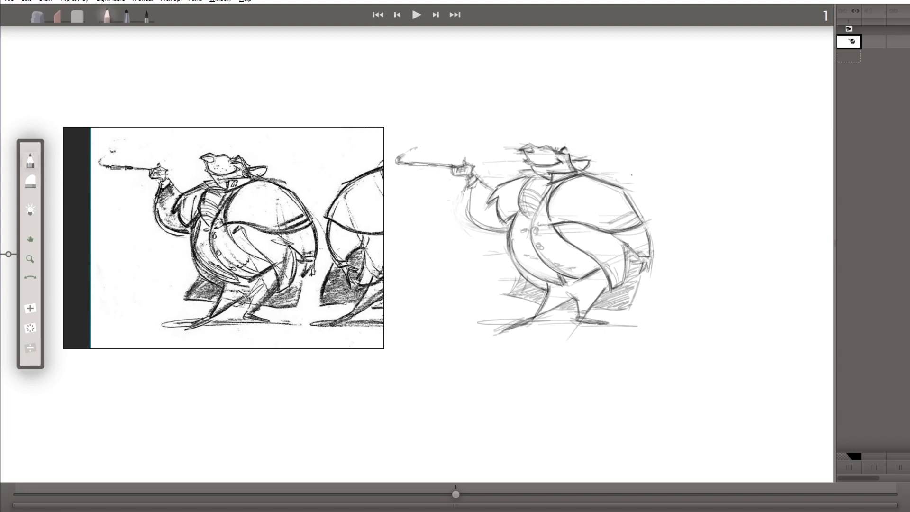
left_click_drag(554, 155, 566, 152)
left_click_drag(563, 150, 569, 158)
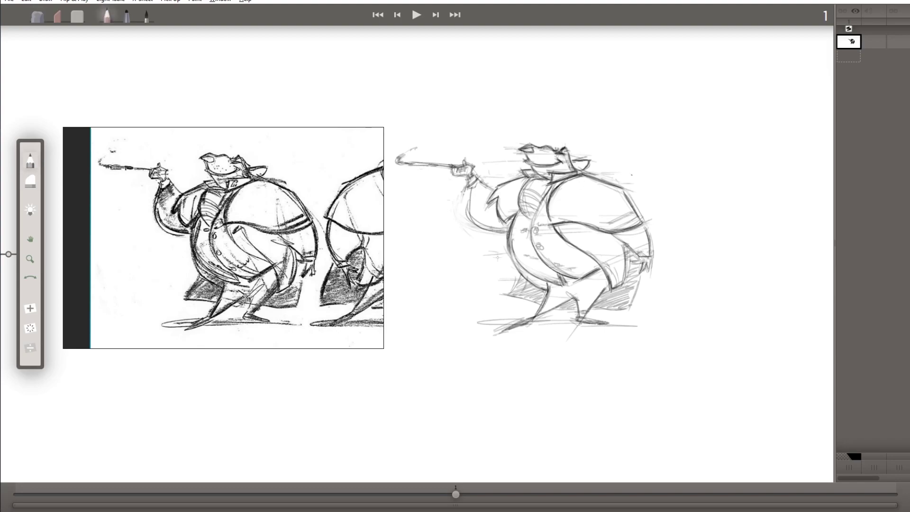
Step: Go to frame 2, lower the pencil's maximum opacity and draw horizontal guides for the figure's top and bottom
key("Right")
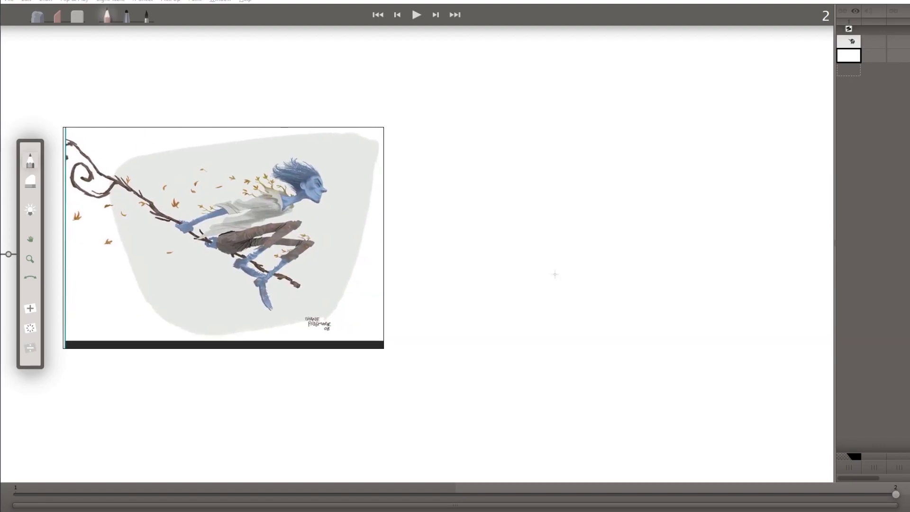
left_click_drag(503, 152, 737, 150)
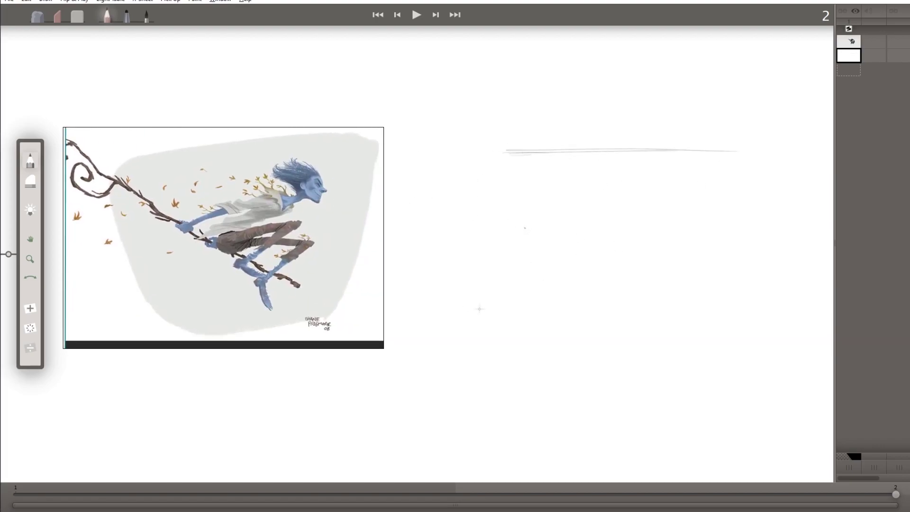
left_click_drag(417, 303, 777, 295)
right_click(612, 270)
left_click_drag(619, 299, 595, 299)
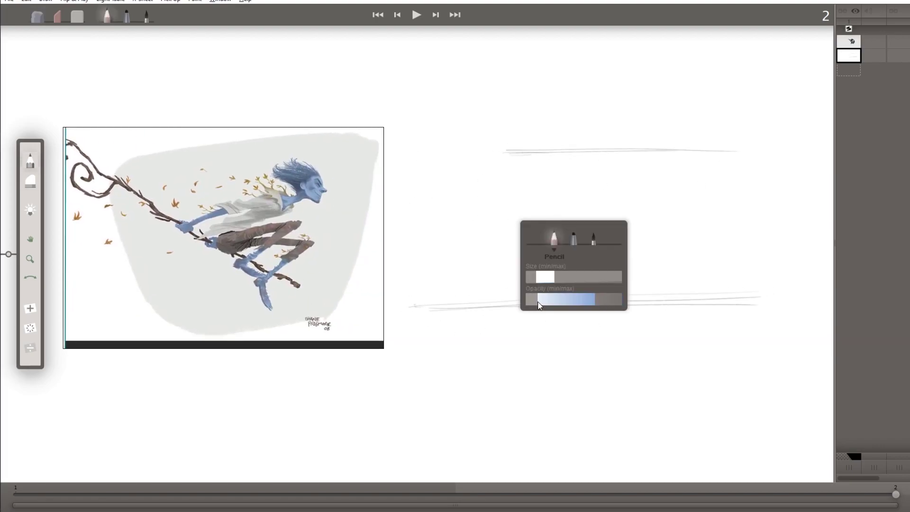
left_click_drag(419, 309, 735, 306)
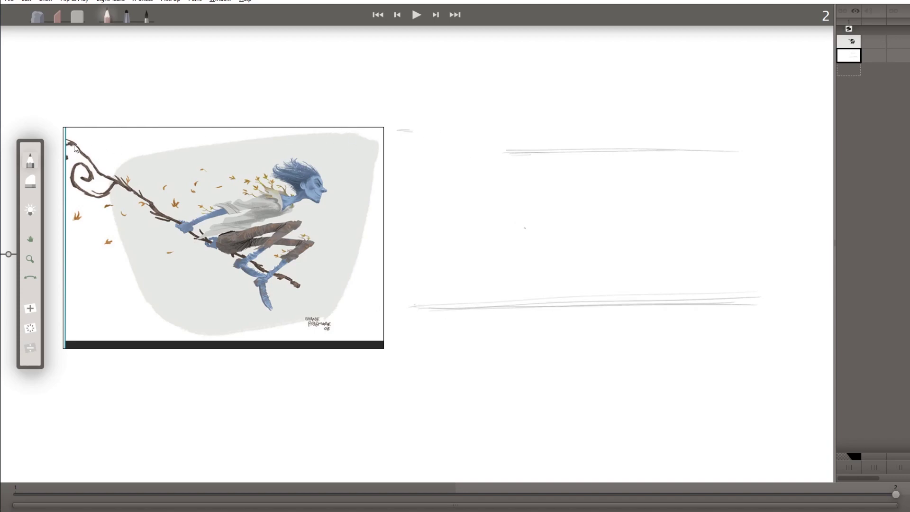
Step: Add horizontal guides at mid and lower height, and sketch the long branch sloping diagonally down across them
left_click_drag(403, 285, 763, 275)
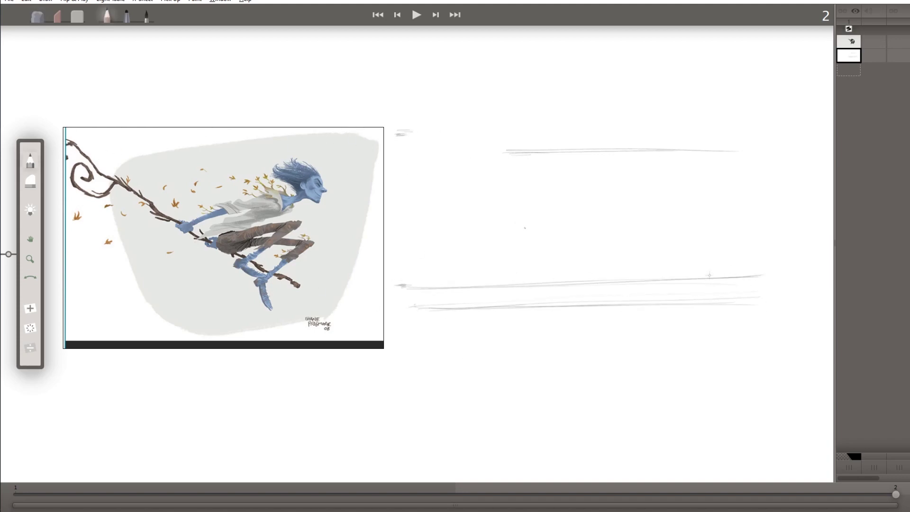
mouse_move(393, 275)
left_mouse_down()
mouse_move(662, 291)
mouse_move(784, 262)
mouse_move(771, 286)
mouse_move(418, 307)
left_mouse_up()
key("ctrl+z")
left_click_drag(396, 131, 462, 178)
left_click_drag(403, 238, 659, 234)
left_click_drag(462, 179, 680, 304)
left_click_drag(521, 218, 673, 285)
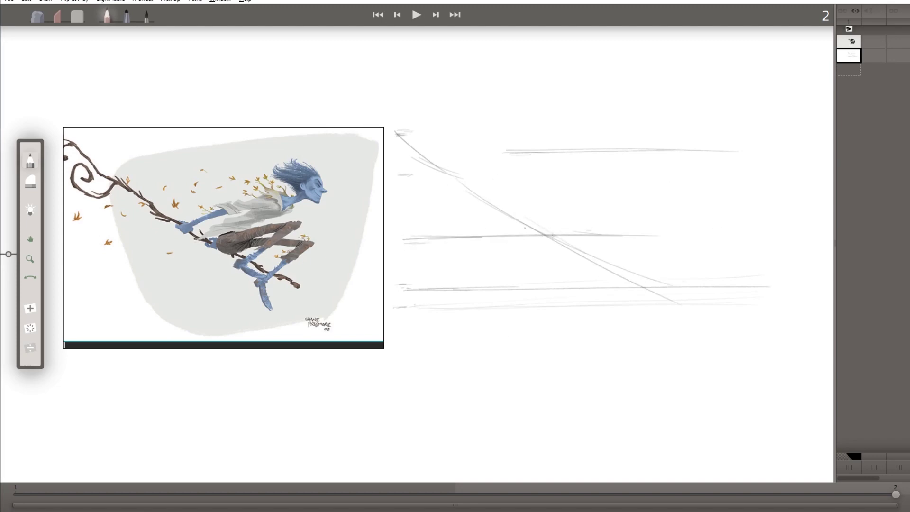
Step: Block in the branch rider's hips, extended thighs and bent lower legs with light construction lines
mouse_move(545, 220)
left_mouse_down()
mouse_move(566, 245)
mouse_move(677, 204)
left_mouse_up()
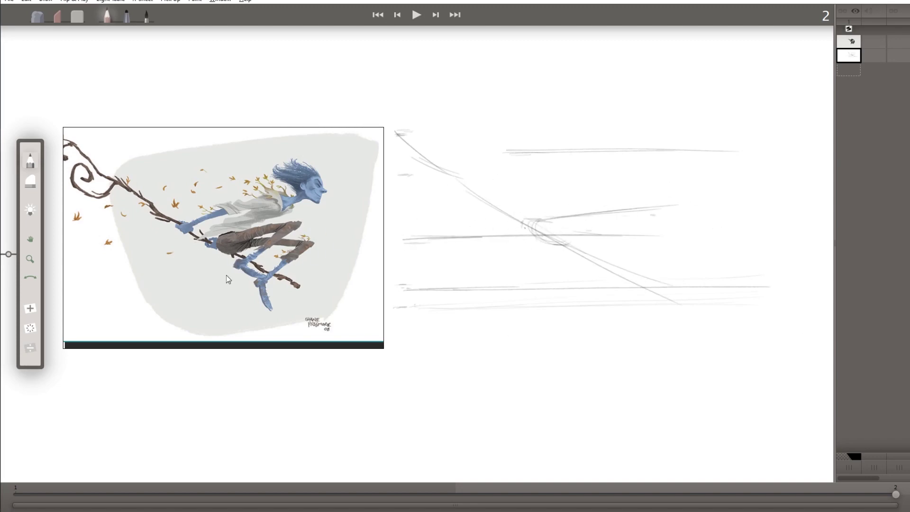
left_click_drag(568, 255, 631, 207)
left_click_drag(561, 263, 645, 194)
mouse_move(606, 232)
left_mouse_down()
mouse_move(664, 234)
mouse_move(633, 220)
left_mouse_up()
mouse_move(618, 230)
left_mouse_down()
mouse_move(662, 234)
mouse_move(630, 258)
left_mouse_up()
mouse_move(665, 237)
left_mouse_down()
mouse_move(612, 279)
mouse_move(636, 212)
left_mouse_up()
left_click_drag(578, 256, 638, 209)
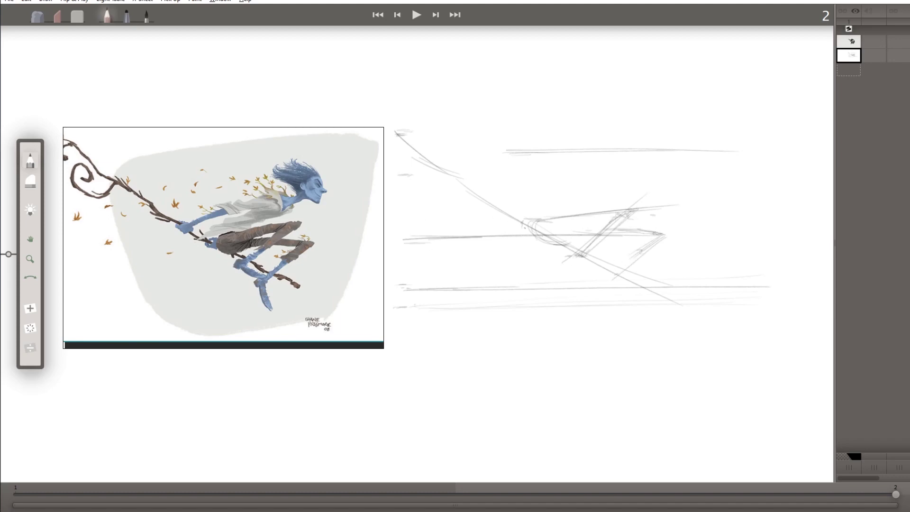
Step: Define the rider's thighs and knees, and rough in the lower foot and the branch's end
left_click_drag(549, 231, 616, 217)
left_click_drag(579, 229, 604, 225)
left_click_drag(575, 237, 664, 235)
left_click_drag(663, 236, 625, 260)
mouse_move(663, 237)
left_mouse_down()
mouse_move(621, 269)
mouse_move(627, 306)
left_mouse_up()
left_click_drag(569, 260, 663, 297)
Step: Refine the contours of the rider's thighs and near lower leg
mouse_move(574, 242)
left_mouse_down()
mouse_move(535, 222)
mouse_move(533, 239)
mouse_move(521, 232)
mouse_move(597, 213)
left_mouse_up()
mouse_move(543, 224)
left_mouse_down()
mouse_move(621, 210)
mouse_move(602, 222)
left_mouse_up()
left_click_drag(557, 242, 606, 227)
left_click_drag(574, 254, 607, 236)
left_click_drag(632, 207, 601, 241)
Step: Darken the far leg and hanging foot, and shape the hips and hand gripping the branch
left_click_drag(614, 232, 676, 225)
left_click_drag(635, 261, 616, 306)
mouse_move(611, 273)
left_mouse_down()
mouse_move(669, 300)
mouse_move(561, 260)
mouse_move(586, 250)
mouse_move(621, 268)
mouse_move(633, 251)
left_mouse_up()
mouse_move(628, 258)
left_mouse_down()
mouse_move(647, 237)
mouse_move(613, 253)
left_mouse_up()
left_click_drag(545, 245, 565, 241)
left_click_drag(552, 218, 513, 225)
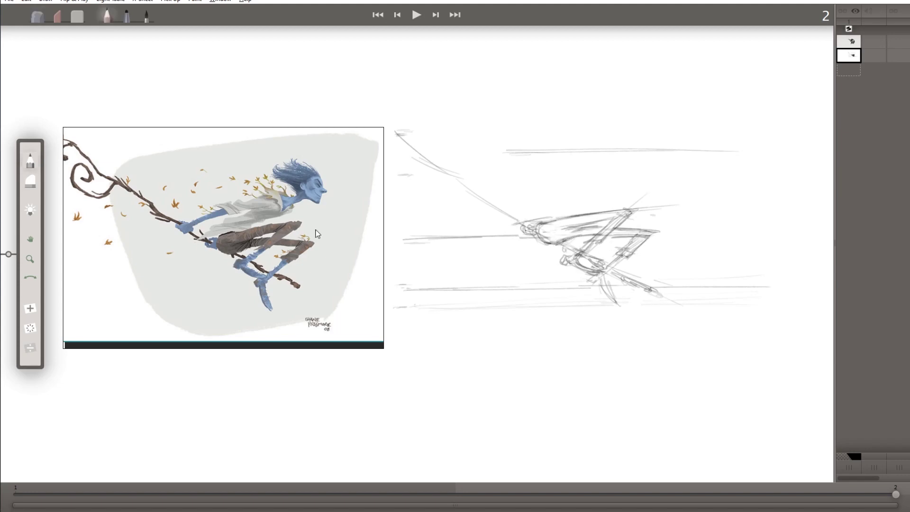
Step: Block in the rider's head in profile with windswept hair
left_click_drag(636, 169, 634, 195)
mouse_move(642, 183)
left_mouse_down()
mouse_move(664, 186)
mouse_move(670, 202)
left_mouse_up()
left_click_drag(654, 198, 662, 185)
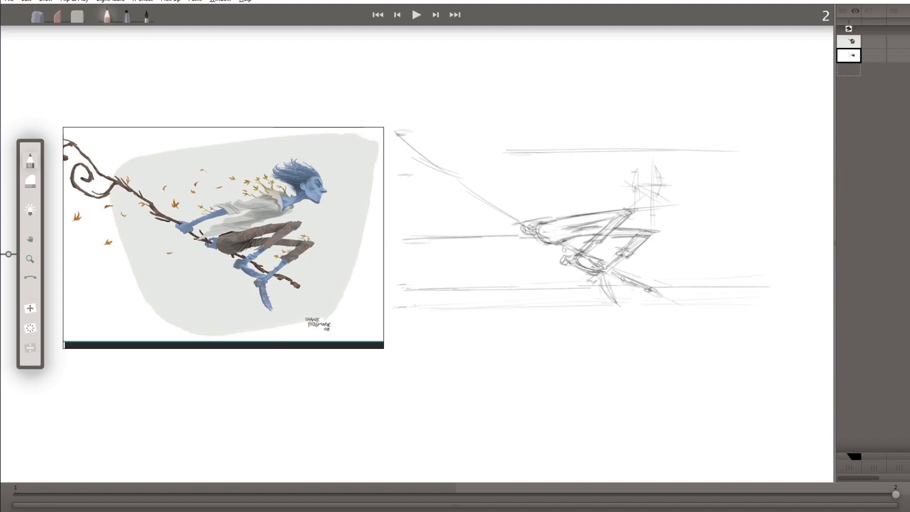
left_click_drag(615, 151, 654, 166)
left_click_drag(584, 155, 631, 167)
mouse_move(595, 167)
left_mouse_down()
mouse_move(625, 176)
mouse_move(605, 171)
left_mouse_up()
Step: Sketch the rider's billowing shirt and back above the hips
mouse_move(586, 207)
left_mouse_down()
mouse_move(627, 199)
mouse_move(544, 215)
left_mouse_up()
mouse_move(546, 220)
left_mouse_down()
mouse_move(513, 224)
mouse_move(562, 203)
left_mouse_up()
mouse_move(550, 206)
left_mouse_down()
mouse_move(595, 192)
mouse_move(573, 198)
left_mouse_up()
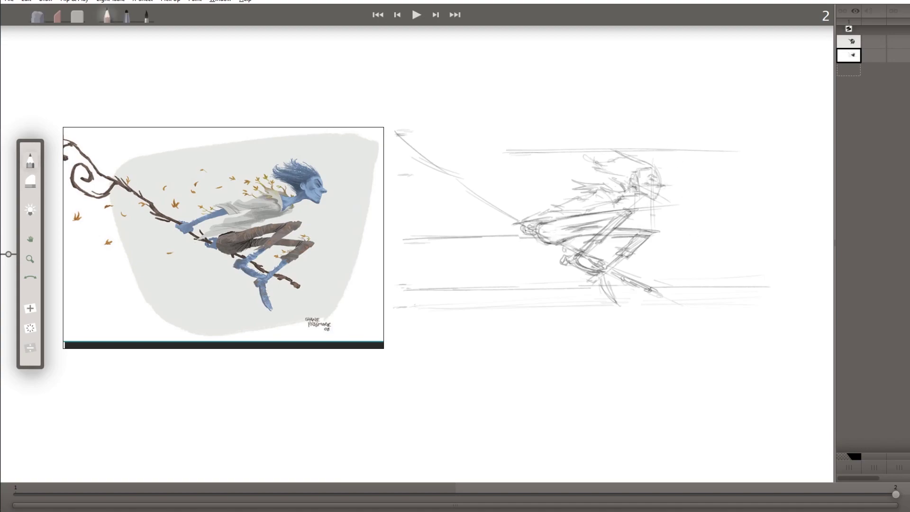
Step: Refine the rider's face, neck and flowing hair, and add shirt folds at the shoulder
left_click_drag(640, 188, 614, 198)
mouse_move(631, 171)
left_mouse_down()
mouse_move(598, 188)
mouse_move(628, 158)
left_mouse_up()
left_click_drag(605, 164, 651, 150)
mouse_move(605, 177)
left_mouse_down()
mouse_move(642, 166)
mouse_move(654, 179)
left_mouse_up()
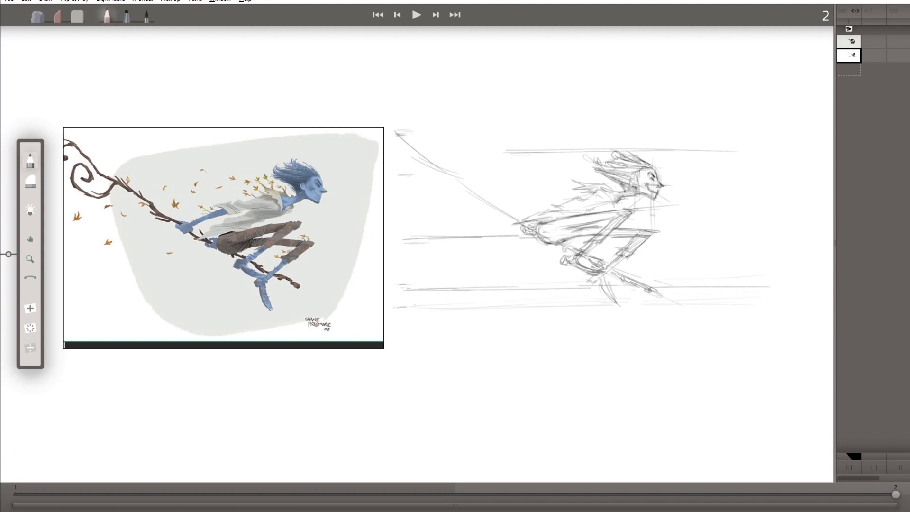
right_click(649, 194)
left_click_drag(583, 204, 611, 201)
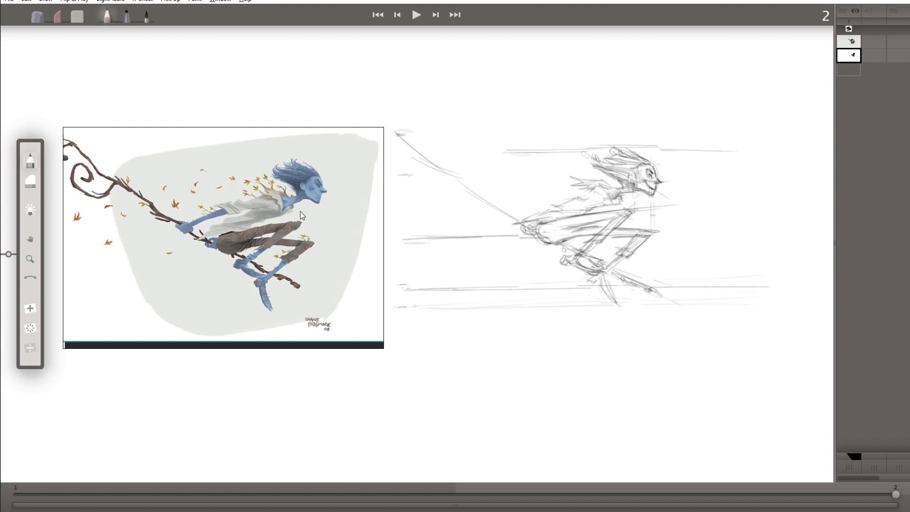
Step: Lighten the rider's head lines and rework the thighs and bent knees
key("e")
key("p")
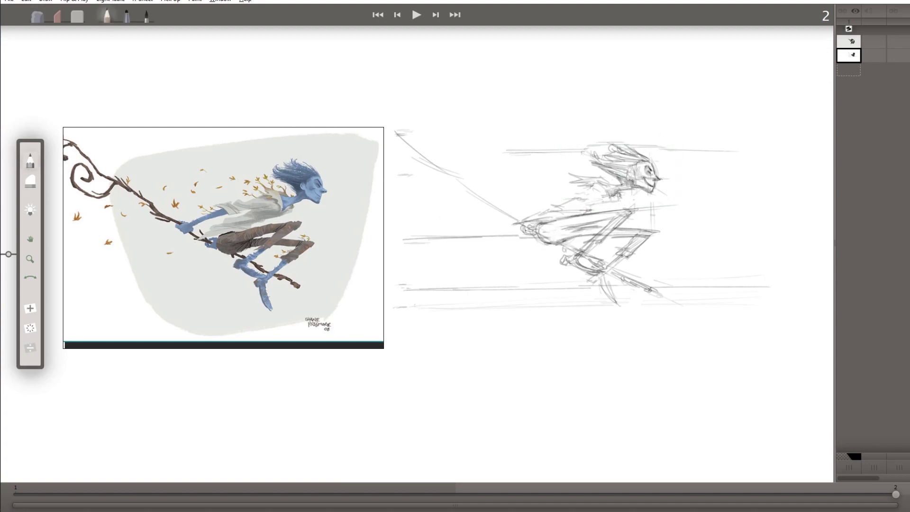
key("ctrl+z")
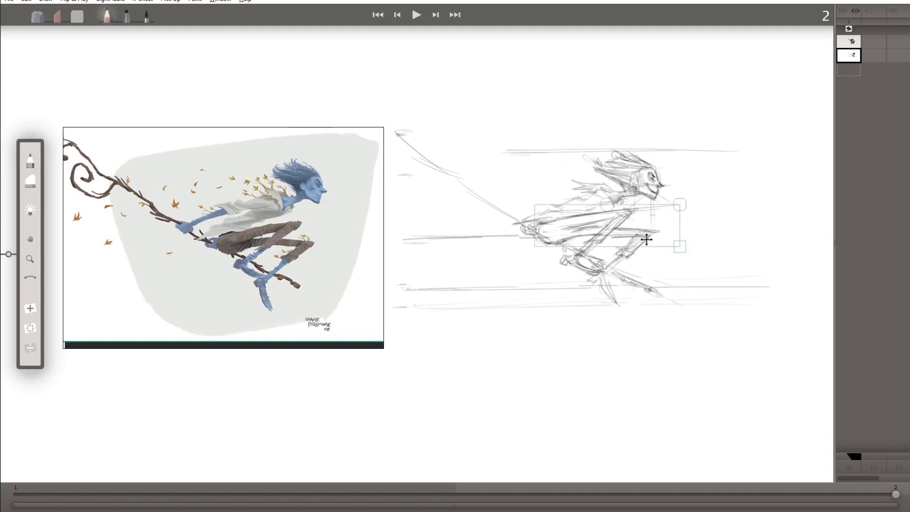
left_click_drag(526, 206, 646, 229)
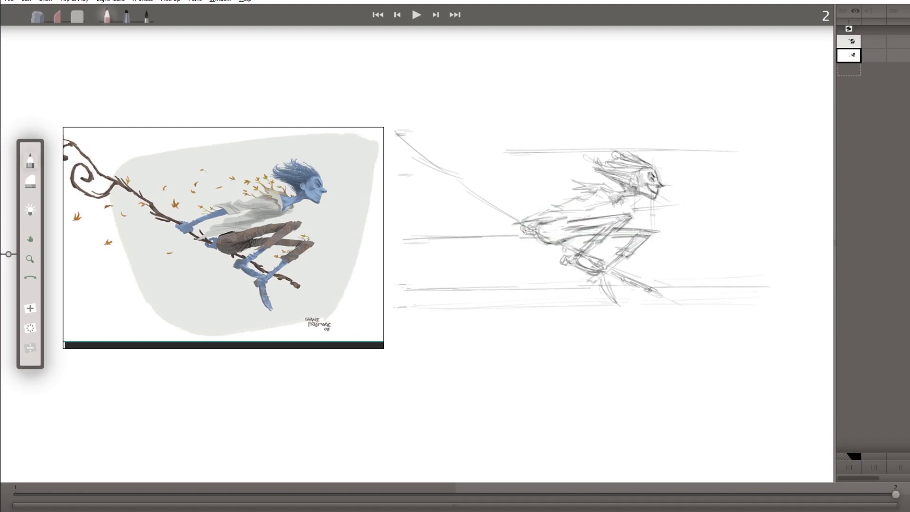
left_click_drag(616, 222, 659, 234)
mouse_move(584, 241)
left_mouse_down()
mouse_move(608, 230)
mouse_move(647, 254)
mouse_move(601, 277)
mouse_move(580, 252)
left_mouse_up()
Step: Sketch the rider's arm reaching back to grip the branch, and outline the shirt folds along it
mouse_move(536, 230)
left_mouse_down()
mouse_move(567, 216)
mouse_move(560, 204)
mouse_move(594, 196)
mouse_move(547, 191)
mouse_move(592, 187)
mouse_move(590, 208)
left_mouse_up()
mouse_move(493, 217)
left_mouse_down()
mouse_move(612, 179)
mouse_move(601, 180)
mouse_move(624, 194)
left_mouse_up()
mouse_move(600, 203)
left_mouse_down()
mouse_move(613, 187)
mouse_move(624, 199)
left_mouse_up()
left_click_drag(592, 209, 621, 204)
mouse_move(563, 210)
left_mouse_down()
mouse_move(593, 197)
mouse_move(621, 201)
left_mouse_up()
left_click_drag(598, 209, 542, 228)
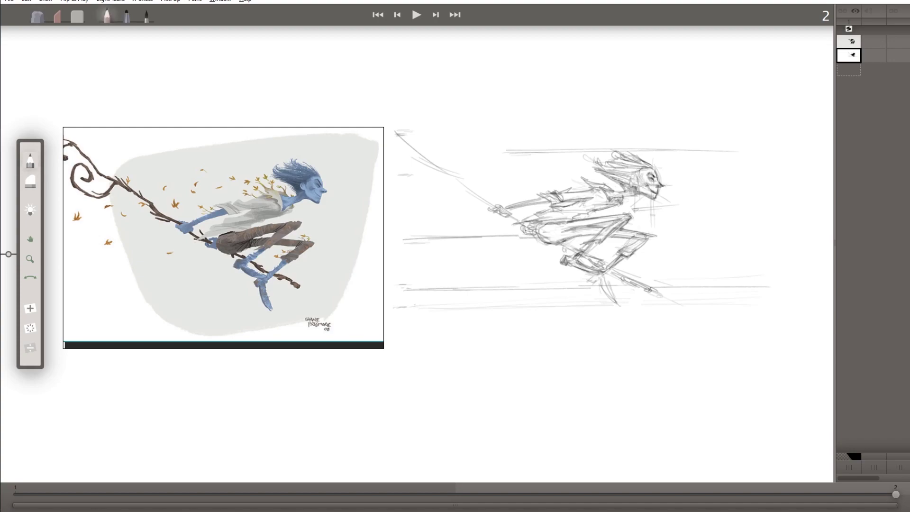
Step: Draw the upper branch with its curled end and thicken it down to the gripping hands
mouse_move(438, 167)
left_mouse_down()
mouse_move(394, 145)
mouse_move(417, 180)
mouse_move(432, 168)
mouse_move(385, 153)
mouse_move(396, 171)
left_mouse_up()
left_click_drag(403, 134, 421, 153)
left_click_drag(435, 167, 513, 219)
left_click_drag(489, 203, 529, 225)
left_click_drag(508, 214, 523, 224)
Step: Firm up the rider's hanging foot, ankles and lower legs
mouse_move(600, 274)
left_mouse_down()
mouse_move(614, 299)
mouse_move(580, 278)
left_mouse_up()
left_click_drag(593, 265, 568, 271)
mouse_move(572, 255)
left_mouse_down()
mouse_move(562, 265)
mouse_move(561, 254)
left_mouse_up()
left_click_drag(603, 254, 582, 267)
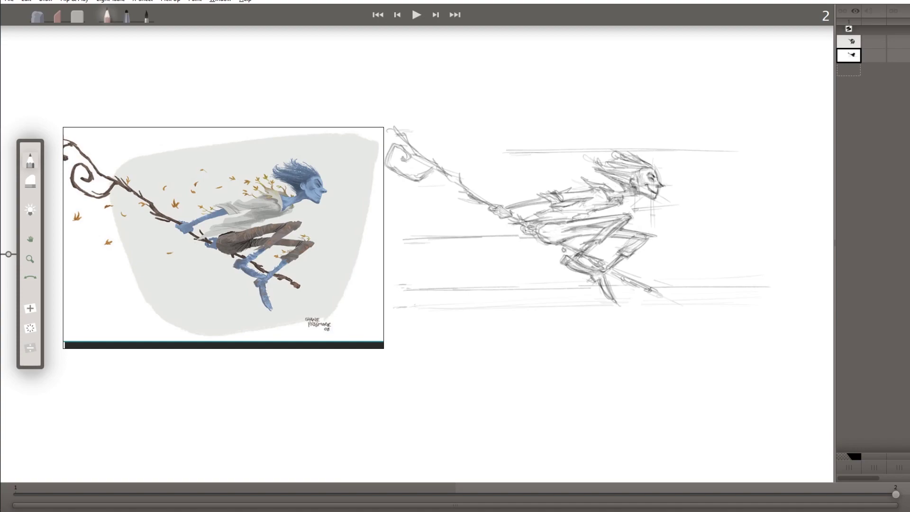
Step: Add a third frame and bring the saluting postman with the chest into the reference view
key("Right")
scroll(354, 304, "down", 5)
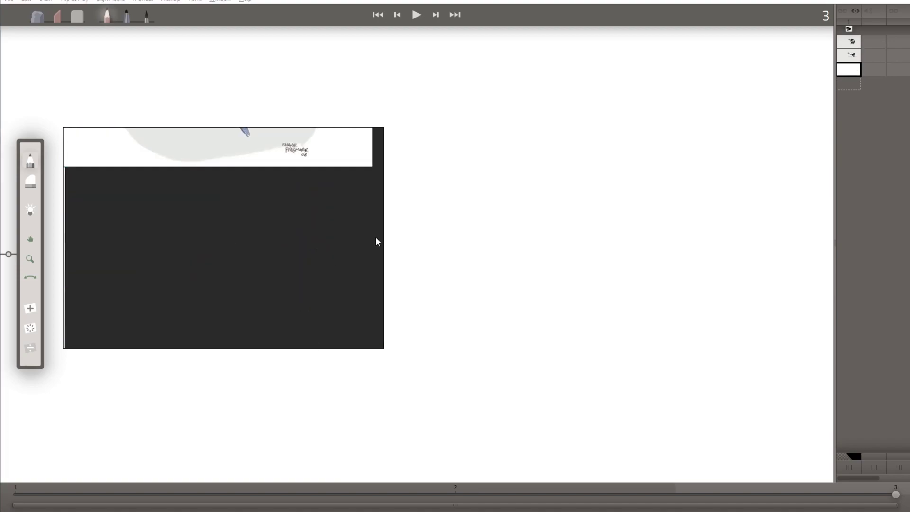
scroll(261, 280, "up", 1)
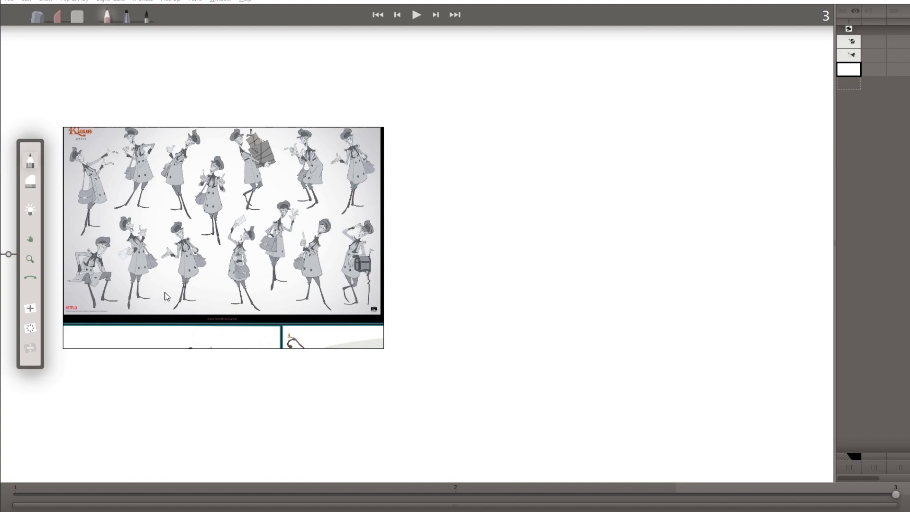
scroll(243, 300, "up", 3)
left_click_drag(384, 349, 335, 395)
Step: Pencil short horizontal guide marks for the postman's head and elbow levels, with a long line at the shoulders
key("e")
key("p")
left_click_drag(414, 155, 430, 153)
left_click_drag(410, 185, 423, 182)
left_click_drag(414, 133, 432, 132)
left_click_drag(404, 184, 572, 183)
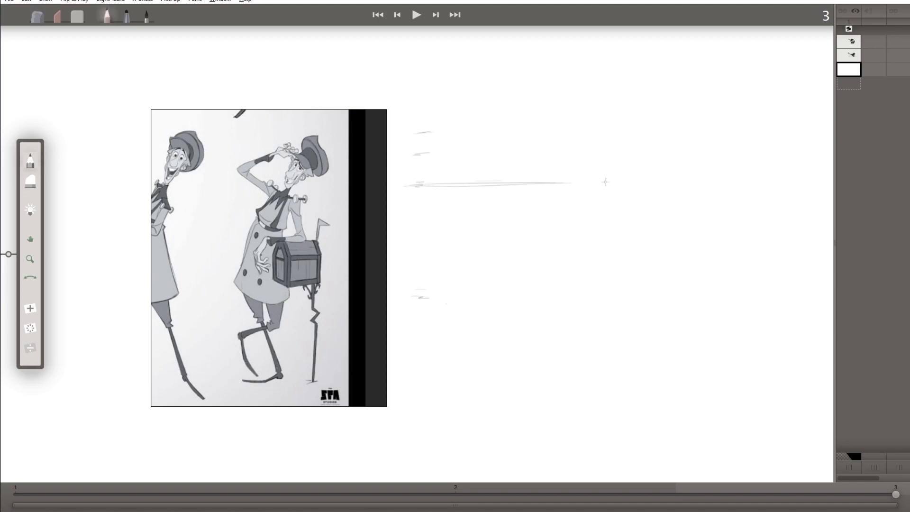
Step: Block in the postman's raised forearm and hand, the tilted cap, and the face and jaw
mouse_move(412, 158)
left_mouse_down()
mouse_move(461, 139)
mouse_move(422, 144)
mouse_move(496, 161)
left_mouse_up()
left_click_drag(481, 157, 505, 137)
mouse_move(489, 152)
left_mouse_down()
mouse_move(506, 136)
mouse_move(508, 162)
left_mouse_up()
mouse_move(484, 142)
left_mouse_down()
mouse_move(512, 152)
mouse_move(501, 124)
mouse_move(516, 166)
left_mouse_up()
left_click_drag(504, 122, 521, 164)
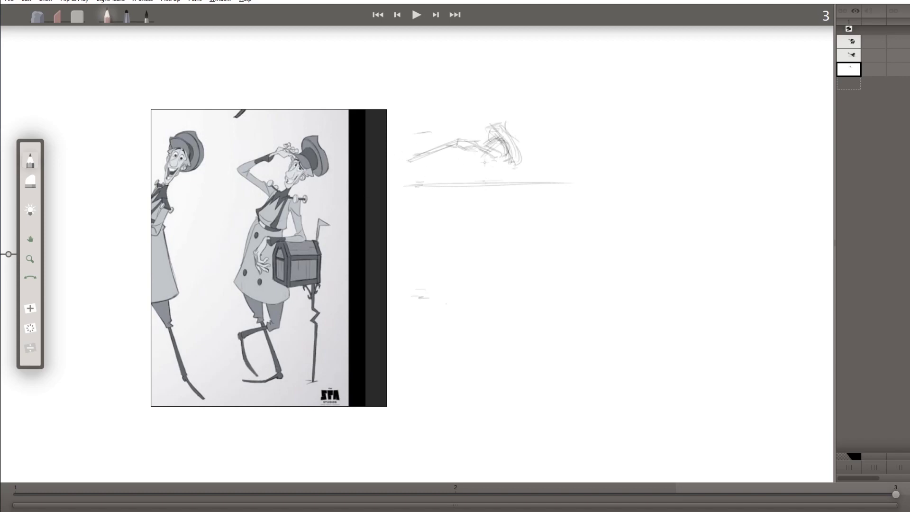
mouse_move(474, 179)
left_mouse_down()
mouse_move(502, 139)
mouse_move(473, 180)
mouse_move(495, 144)
left_mouse_up()
mouse_move(479, 154)
left_mouse_down()
mouse_move(500, 148)
mouse_move(474, 148)
left_mouse_up()
left_click_drag(478, 151, 469, 147)
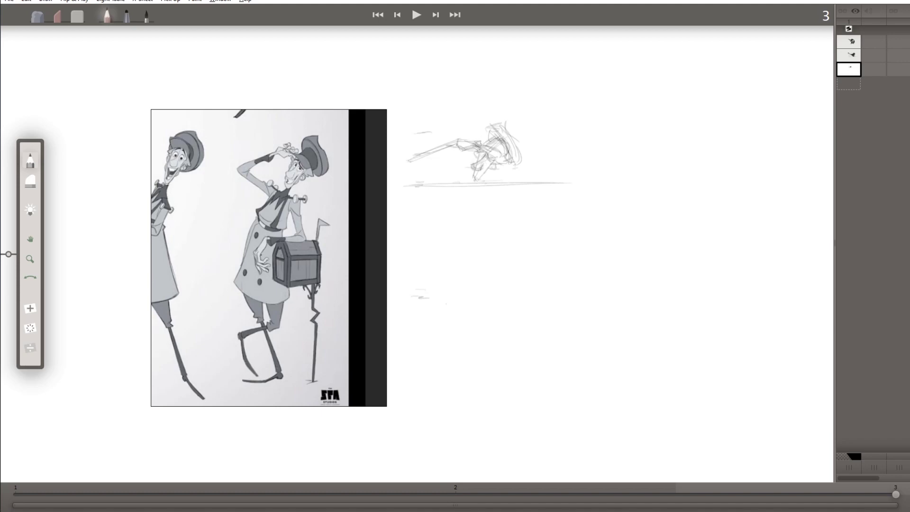
Step: Mark the hem and knee levels, and block in the torso's slanted axis, shoulder line and waist
left_click_drag(392, 295, 406, 296)
left_click_drag(392, 323, 410, 323)
left_click_drag(474, 179, 443, 227)
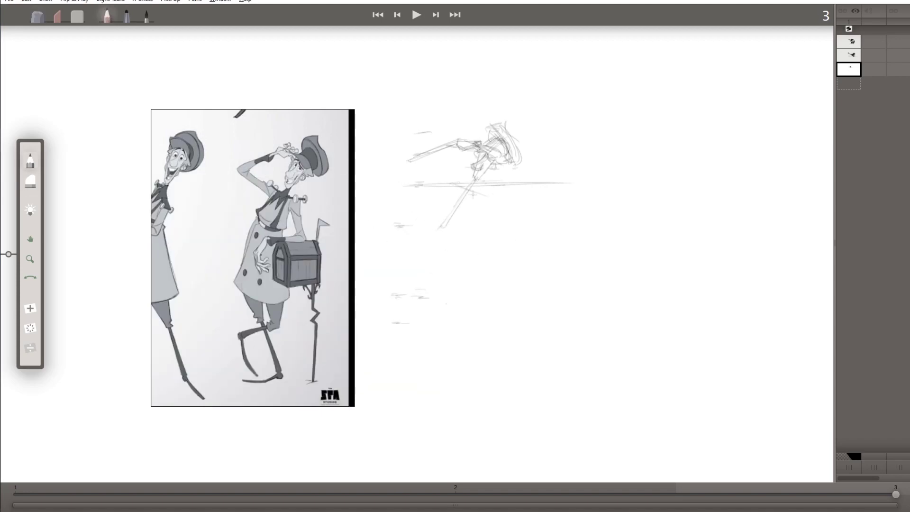
left_click_drag(448, 178, 500, 196)
mouse_move(436, 207)
left_mouse_down()
mouse_move(468, 226)
mouse_move(444, 204)
mouse_move(474, 210)
mouse_move(467, 228)
left_mouse_up()
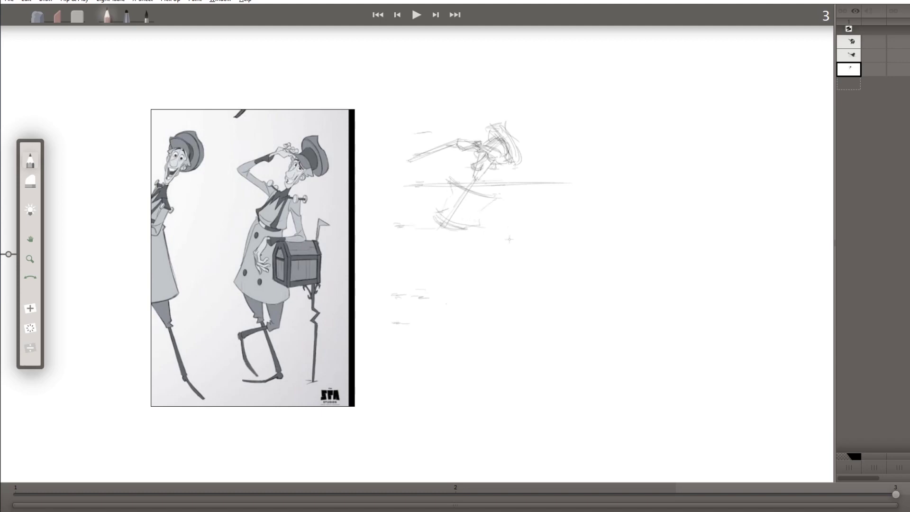
Step: Sketch the coat hem and upper legs below the waist, and mark the chest's upper and lower edges
left_click_drag(429, 301, 455, 300)
left_click_drag(443, 226, 441, 324)
mouse_move(421, 295)
left_mouse_down()
mouse_move(442, 322)
mouse_move(474, 298)
mouse_move(454, 333)
left_mouse_up()
left_click_drag(469, 291, 502, 287)
left_click_drag(480, 257, 523, 259)
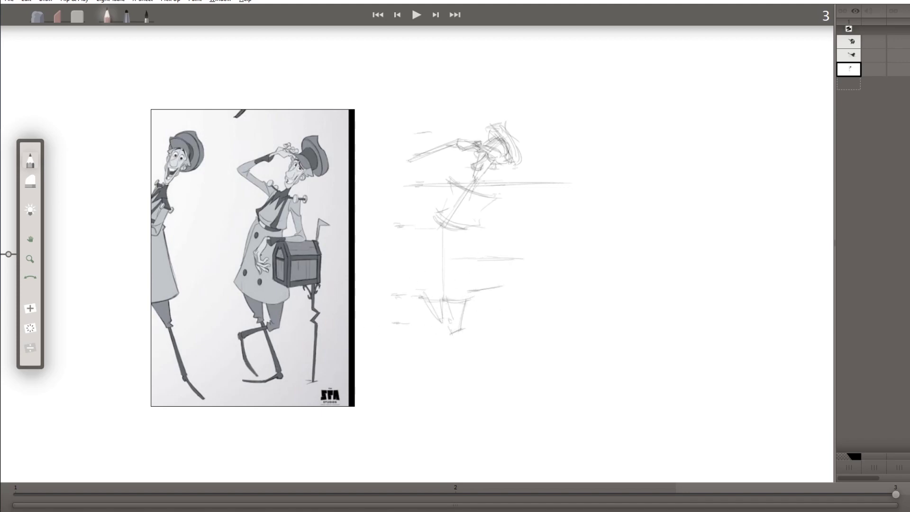
Step: Rough in the crooked stick supporting the chest, and the arm hanging from the shoulder
left_click_drag(473, 180, 444, 206)
left_click_drag(517, 212, 517, 379)
left_click_drag(512, 357, 505, 392)
mouse_move(508, 302)
left_mouse_down()
mouse_move(519, 310)
mouse_move(513, 320)
left_mouse_up()
mouse_move(515, 214)
left_mouse_down()
mouse_move(537, 221)
mouse_move(488, 247)
mouse_move(474, 245)
mouse_move(516, 257)
left_mouse_up()
left_click_drag(515, 246, 503, 246)
left_click_drag(488, 201, 499, 248)
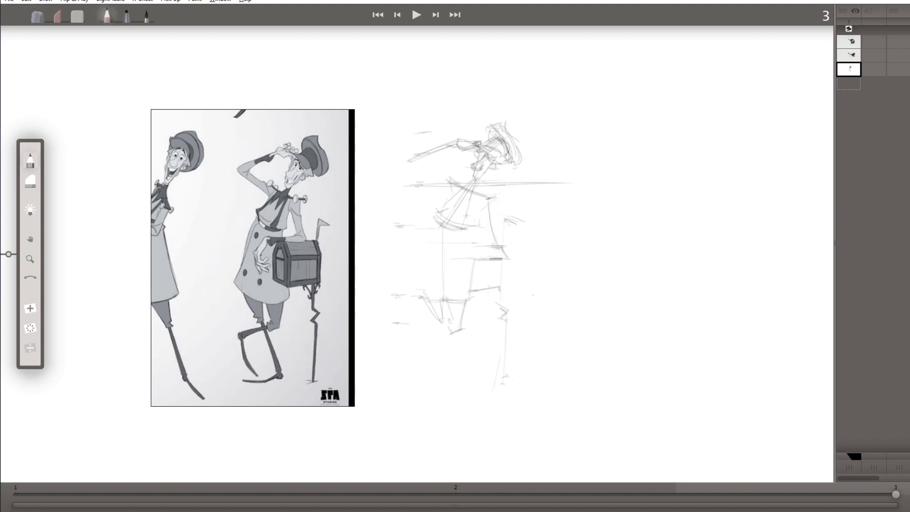
Step: Restate the cap and lower stick, and construct the chest's front and side faces
left_click_drag(524, 136, 510, 161)
left_click_drag(510, 120, 488, 138)
left_click_drag(499, 288, 498, 386)
mouse_move(505, 267)
left_mouse_down()
mouse_move(504, 290)
mouse_move(508, 259)
mouse_move(469, 275)
mouse_move(469, 293)
left_mouse_up()
mouse_move(465, 251)
left_mouse_down()
mouse_move(504, 245)
mouse_move(469, 269)
mouse_move(468, 293)
left_mouse_up()
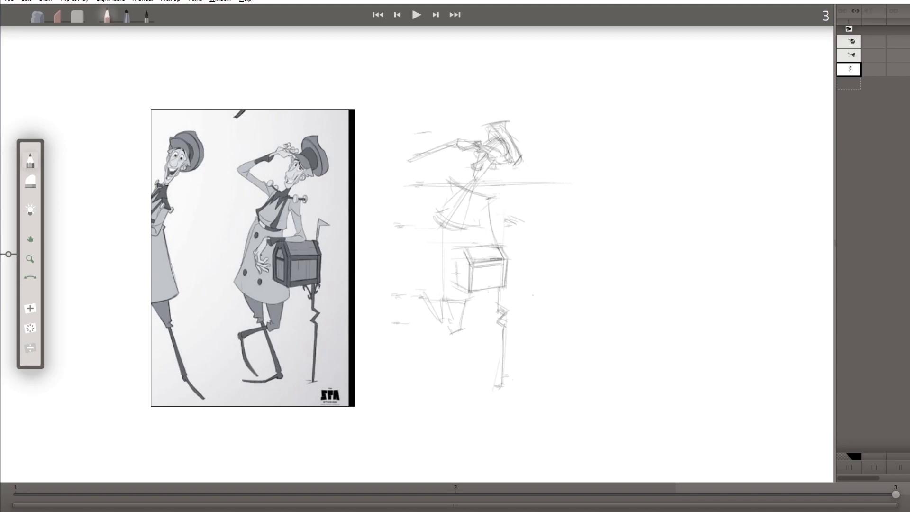
left_click_drag(461, 245, 454, 261)
mouse_move(454, 254)
left_mouse_down()
mouse_move(456, 286)
mouse_move(466, 257)
mouse_move(465, 289)
left_mouse_up()
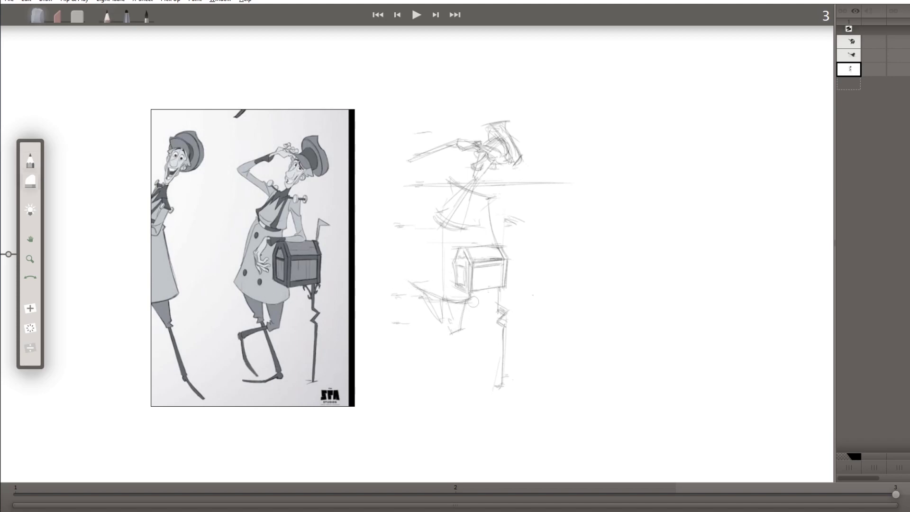
Step: Lighten the hem under the chest, detail its front panel, and sketch the arm resting on the lid
mouse_move(452, 302)
left_mouse_down()
mouse_move(506, 283)
mouse_move(457, 296)
left_mouse_up()
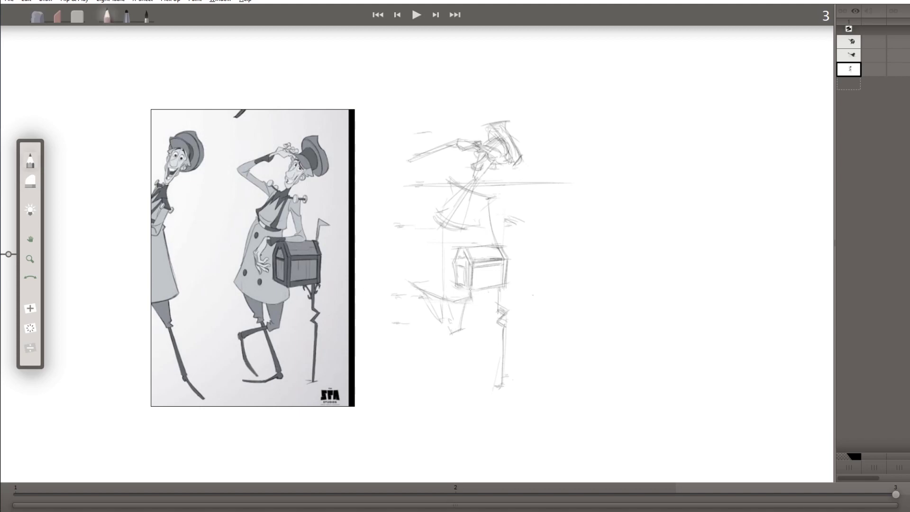
mouse_move(470, 266)
left_mouse_down()
mouse_move(470, 293)
mouse_move(504, 263)
left_mouse_up()
key("p")
left_click_drag(471, 264, 472, 285)
mouse_move(460, 248)
left_mouse_down()
mouse_move(453, 260)
mouse_move(488, 213)
mouse_move(486, 196)
mouse_move(470, 236)
left_mouse_up()
left_click_drag(440, 207, 472, 232)
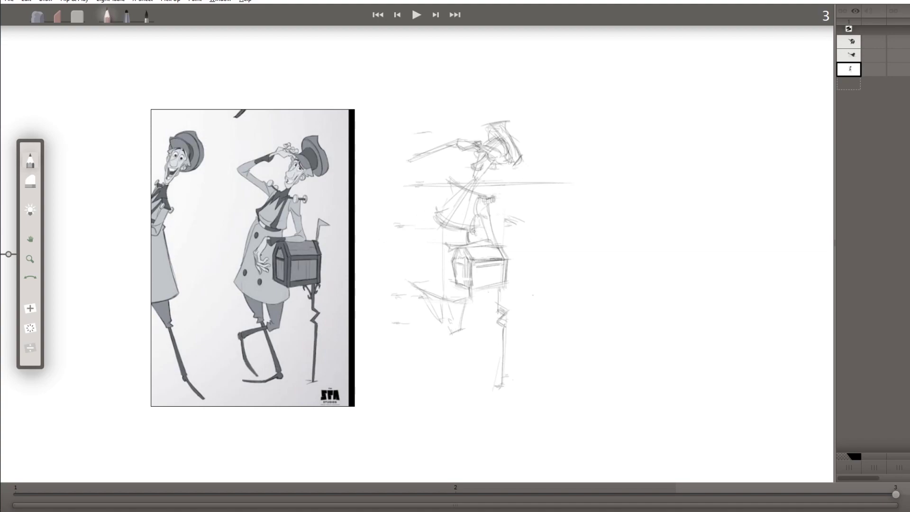
Step: Sketch the postman's scarf ends and the coat's upper body down to the waist
left_click_drag(453, 187, 459, 210)
left_click_drag(440, 203, 436, 219)
mouse_move(461, 191)
left_mouse_down()
mouse_move(438, 211)
mouse_move(465, 214)
mouse_move(456, 233)
left_mouse_up()
mouse_move(437, 226)
left_mouse_down()
mouse_move(467, 234)
mouse_move(439, 263)
mouse_move(449, 242)
left_mouse_up()
Step: Draw the hanging hand beside the chest, and strengthen the chest's edges and panels
mouse_move(438, 247)
left_mouse_down()
mouse_move(430, 259)
mouse_move(450, 276)
mouse_move(428, 279)
mouse_move(458, 285)
left_mouse_up()
left_click_drag(454, 255, 469, 289)
mouse_move(470, 264)
left_mouse_down()
mouse_move(471, 284)
mouse_move(502, 284)
left_mouse_up()
mouse_move(505, 244)
left_mouse_down()
mouse_move(503, 284)
mouse_move(502, 246)
left_mouse_up()
left_click_drag(456, 264, 469, 289)
left_click_drag(438, 239, 433, 271)
mouse_move(435, 237)
left_mouse_down()
mouse_move(420, 289)
mouse_move(459, 294)
left_mouse_up()
key("Escape")
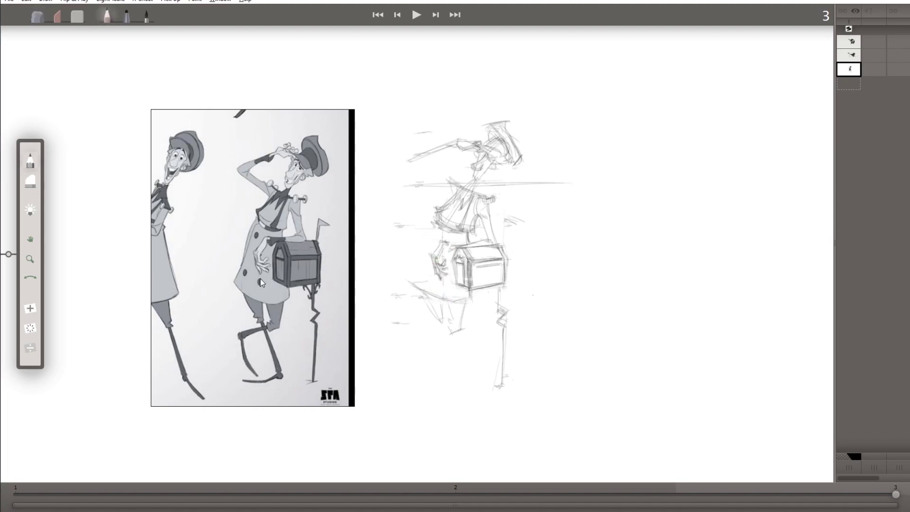
left_click_drag(456, 253, 458, 284)
left_click_drag(448, 247, 494, 245)
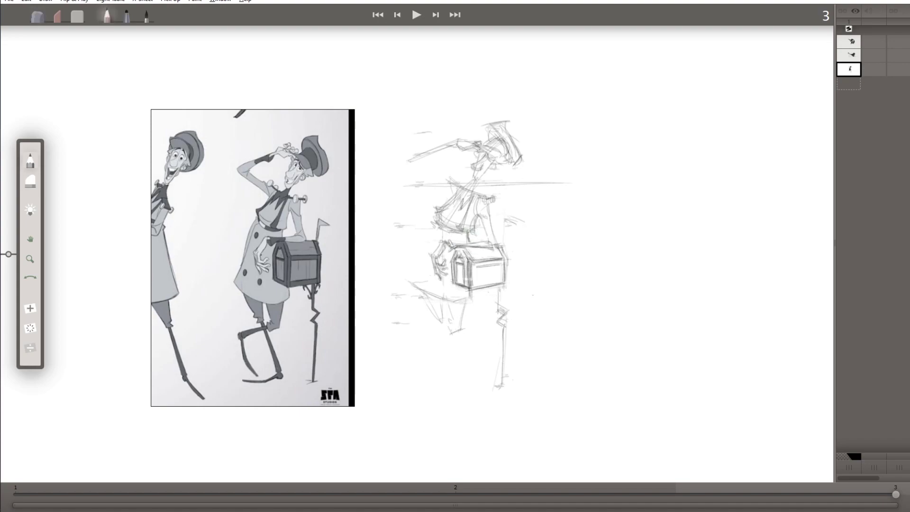
Step: Outline the flared coat skirt with its buttons, and sketch the trouser leg below the hem
left_click_drag(440, 327, 423, 294)
left_click_drag(436, 216, 407, 286)
left_click_drag(434, 234, 423, 275)
key("ctrl+a")
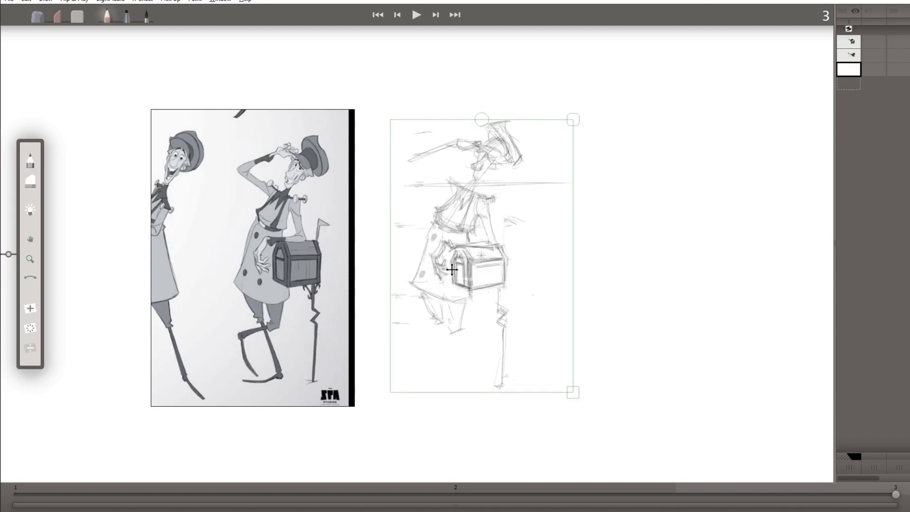
key("Escape")
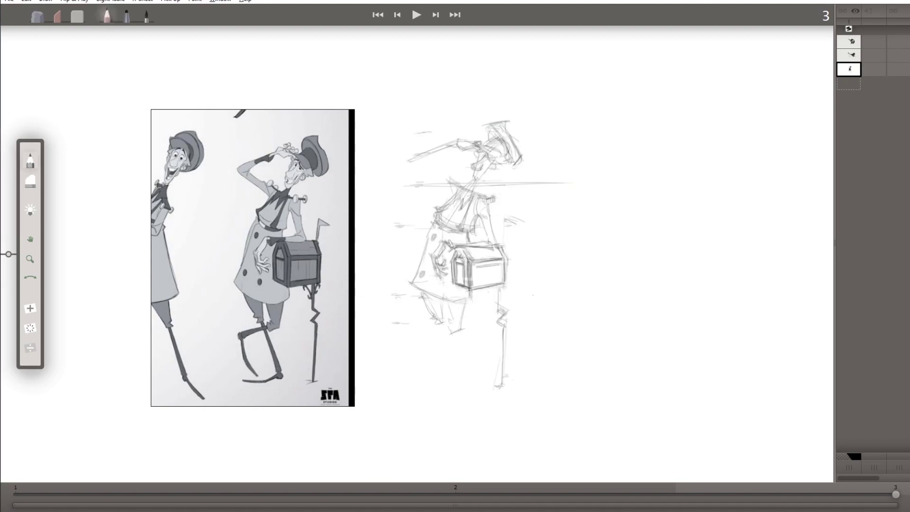
Step: Draw the bent upper arm from elbow to shoulder, and darken the scarf and shoulder ends
left_click_drag(441, 290, 432, 275)
mouse_move(422, 243)
left_mouse_down()
mouse_move(460, 189)
mouse_move(453, 202)
left_mouse_up()
mouse_move(476, 183)
left_mouse_down()
mouse_move(462, 206)
mouse_move(464, 195)
mouse_move(446, 188)
mouse_move(456, 196)
left_mouse_up()
mouse_move(404, 160)
left_mouse_down()
mouse_move(455, 194)
mouse_move(438, 148)
left_mouse_up()
left_click_drag(411, 165, 436, 153)
mouse_move(410, 173)
left_mouse_down()
mouse_move(419, 167)
mouse_move(443, 196)
mouse_move(449, 183)
left_mouse_up()
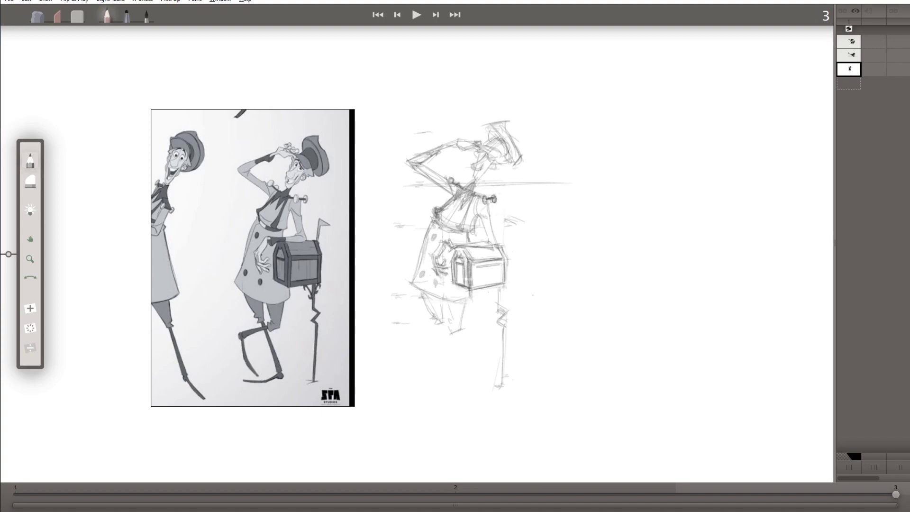
Step: Sketch the thin lower legs and feet, and firm up the trousers and coat hem
left_click_drag(444, 324, 472, 384)
mouse_move(419, 336)
left_mouse_down()
mouse_move(451, 329)
mouse_move(428, 368)
mouse_move(440, 380)
left_mouse_up()
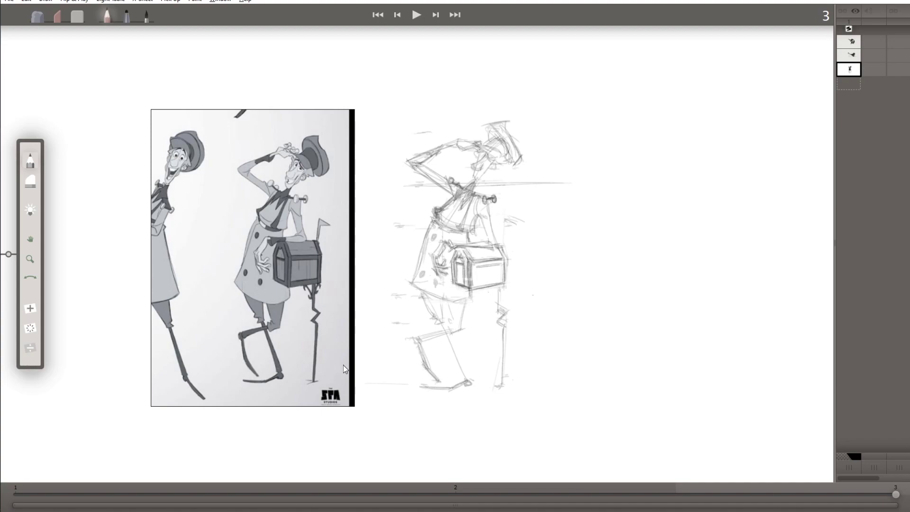
left_click_drag(439, 325, 464, 379)
mouse_move(455, 305)
left_mouse_down()
mouse_move(449, 329)
mouse_move(418, 316)
left_mouse_up()
mouse_move(463, 301)
left_mouse_down()
mouse_move(459, 328)
mouse_move(472, 292)
left_mouse_up()
Step: Clean up the trouser cuff and darken the zigzag stick beneath the chest
key("e")
key("p")
mouse_move(449, 330)
left_mouse_down()
mouse_move(418, 341)
mouse_move(449, 331)
left_mouse_up()
left_click_drag(508, 311, 494, 324)
mouse_move(500, 285)
left_mouse_down()
mouse_move(495, 310)
mouse_move(490, 299)
left_mouse_up()
mouse_move(506, 321)
left_mouse_down()
mouse_move(498, 327)
mouse_move(499, 384)
left_mouse_up()
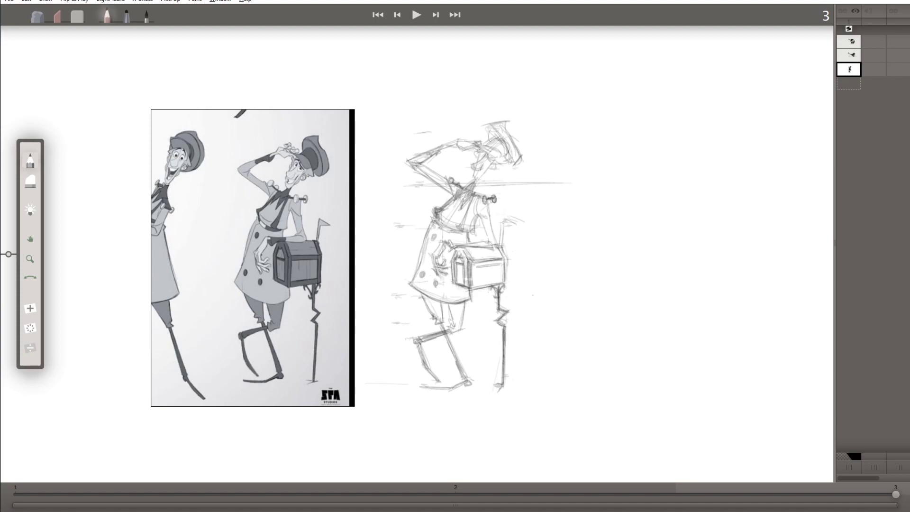
Step: Fade the shoulder guide line and define the postman's facial features, neck and cap brim
key("e")
left_click_drag(488, 187, 569, 183)
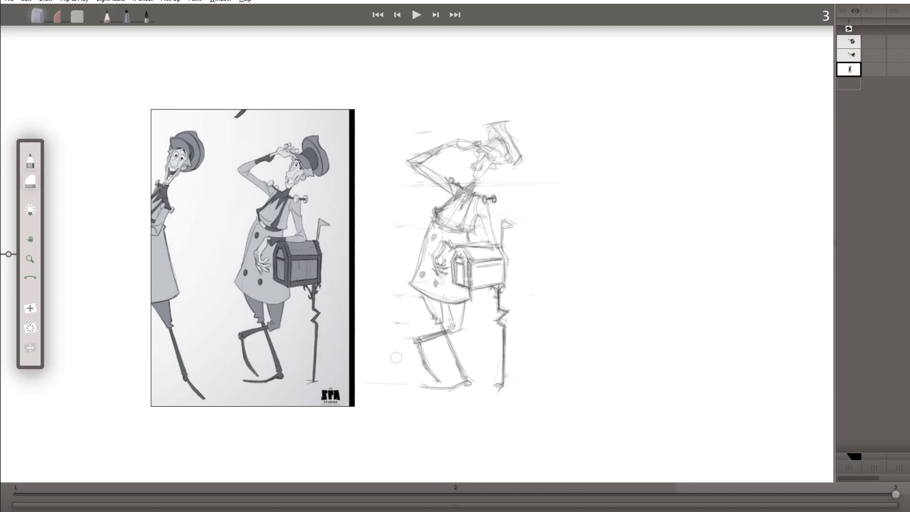
key("b")
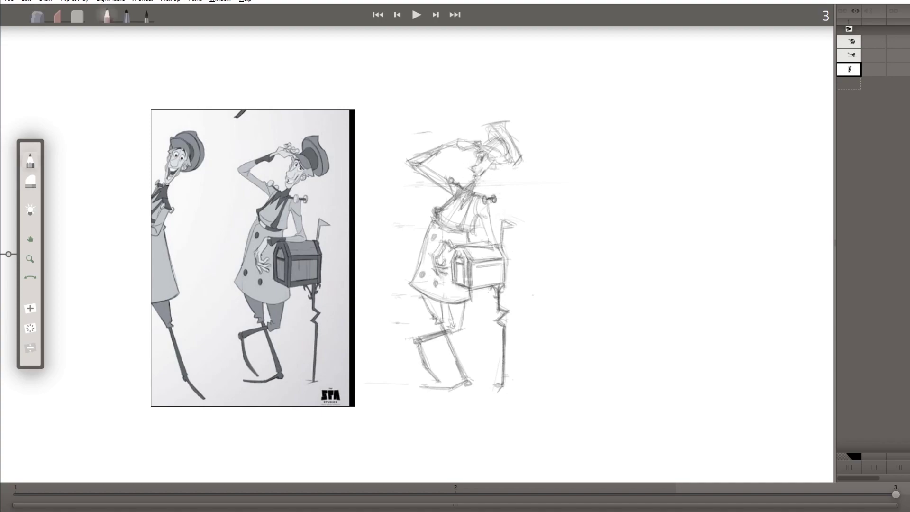
left_click_drag(474, 174, 473, 188)
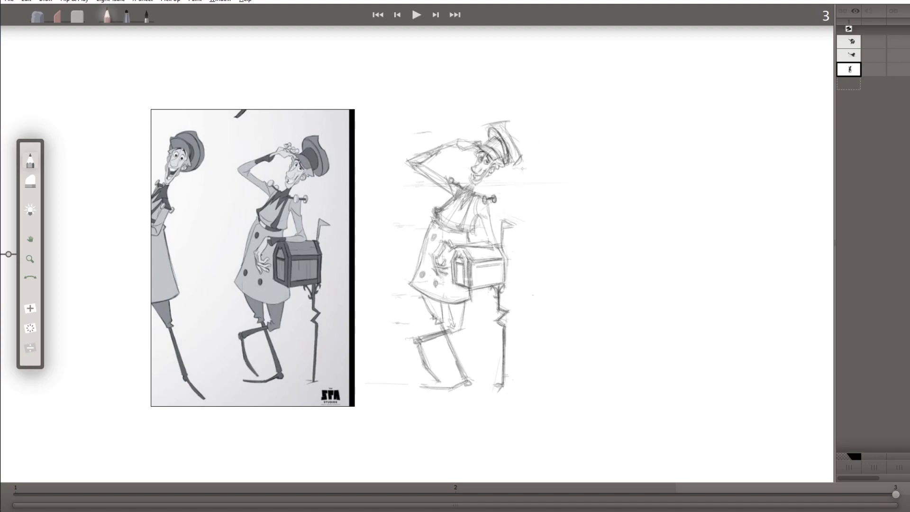
Step: Lighten the cap and face lines, and adjust the shape and placement of the head and cap
key("e")
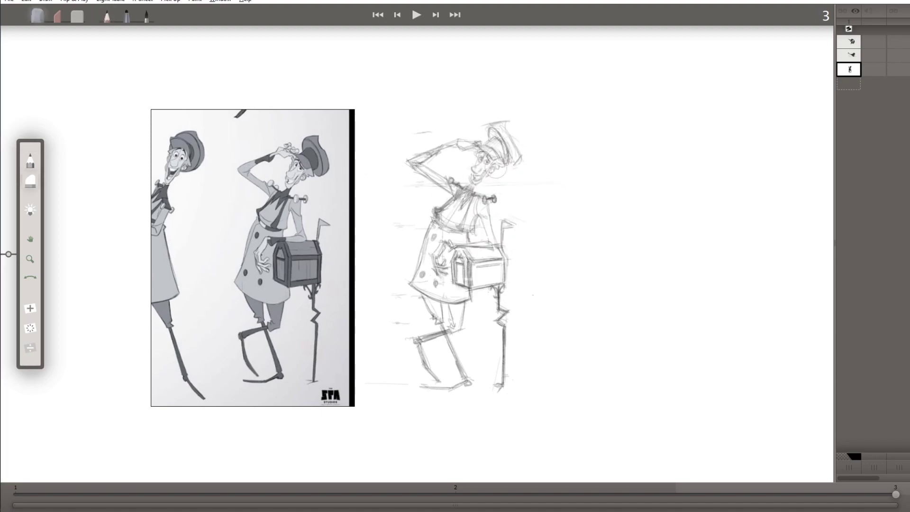
mouse_move(497, 125)
left_mouse_down()
mouse_move(515, 176)
mouse_move(522, 170)
mouse_move(512, 234)
left_mouse_up()
key("p")
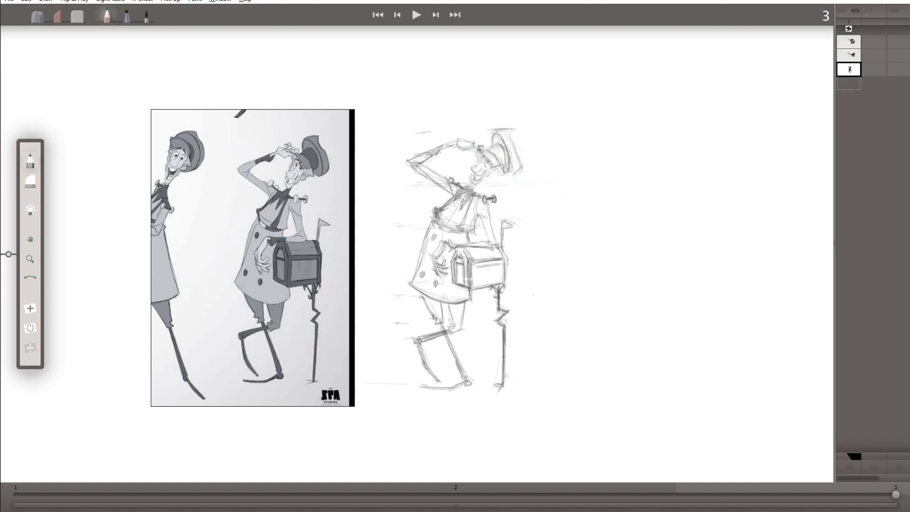
left_click_drag(523, 115, 471, 189)
left_click(548, 199)
key("p")
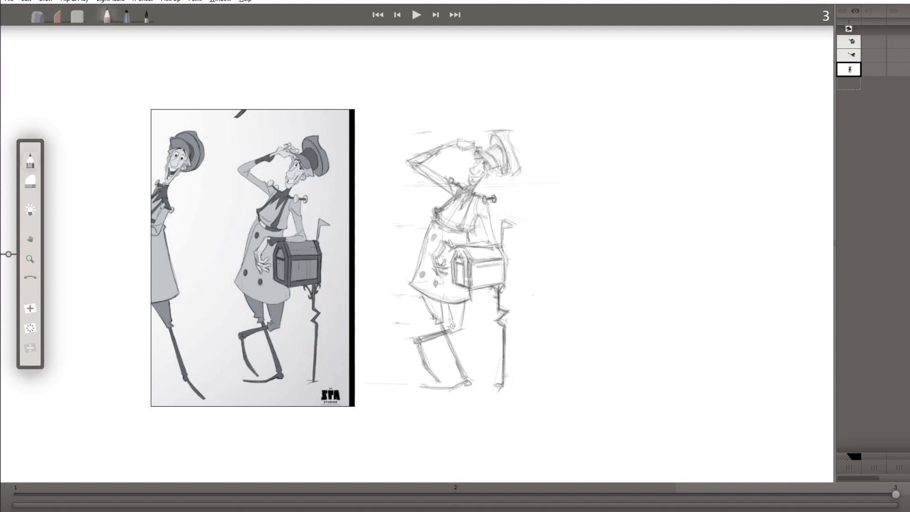
Step: Redraw the postman's eyes, nose, grin and cap brim over lightened lines, and shape the saluting fingers
scroll(466, 161, "up", 5)
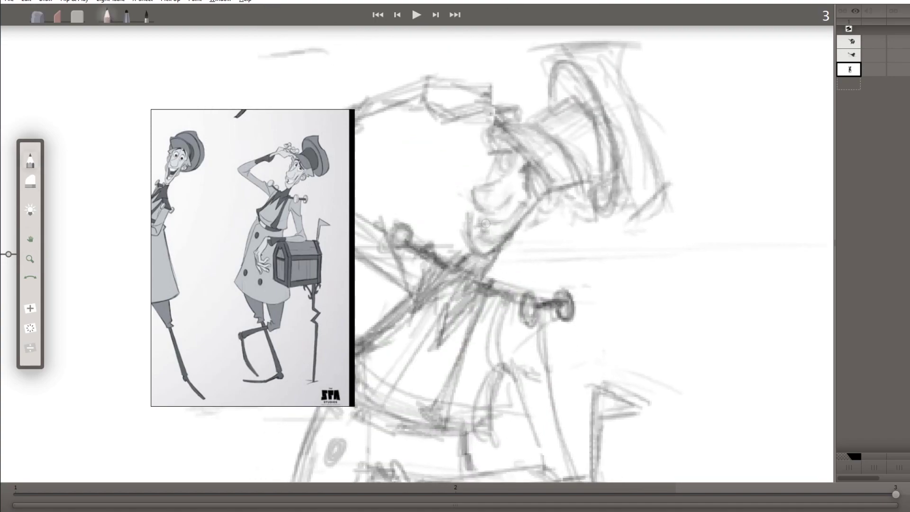
left_click_drag(524, 203, 479, 223)
right_click(531, 187)
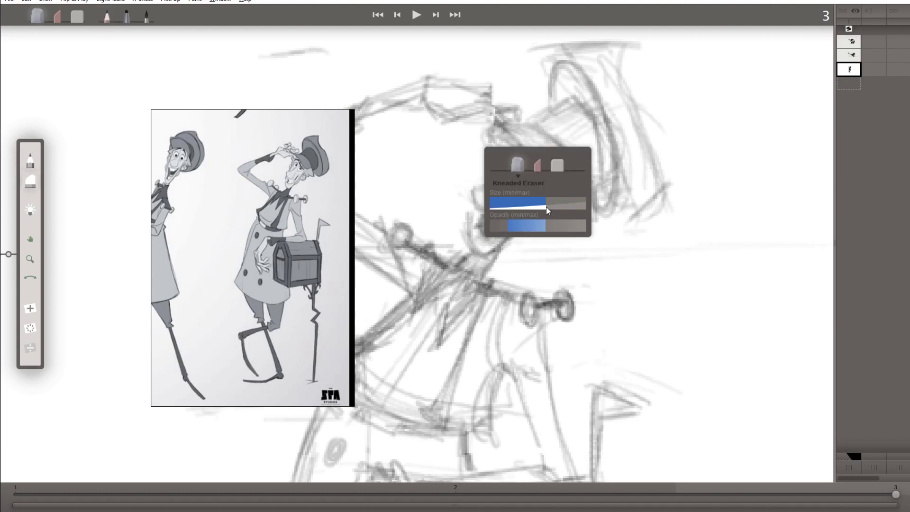
mouse_move(521, 166)
left_mouse_down()
mouse_move(538, 190)
mouse_move(519, 174)
left_mouse_up()
mouse_move(493, 151)
left_mouse_down()
mouse_move(512, 154)
mouse_move(474, 213)
mouse_move(467, 251)
mouse_move(488, 184)
left_mouse_up()
mouse_move(493, 118)
left_mouse_down()
mouse_move(580, 196)
mouse_move(578, 180)
left_mouse_up()
left_click_drag(519, 108, 491, 119)
mouse_move(510, 97)
left_mouse_down()
mouse_move(464, 102)
mouse_move(448, 86)
mouse_move(458, 135)
left_mouse_up()
left_click_drag(474, 102, 382, 125)
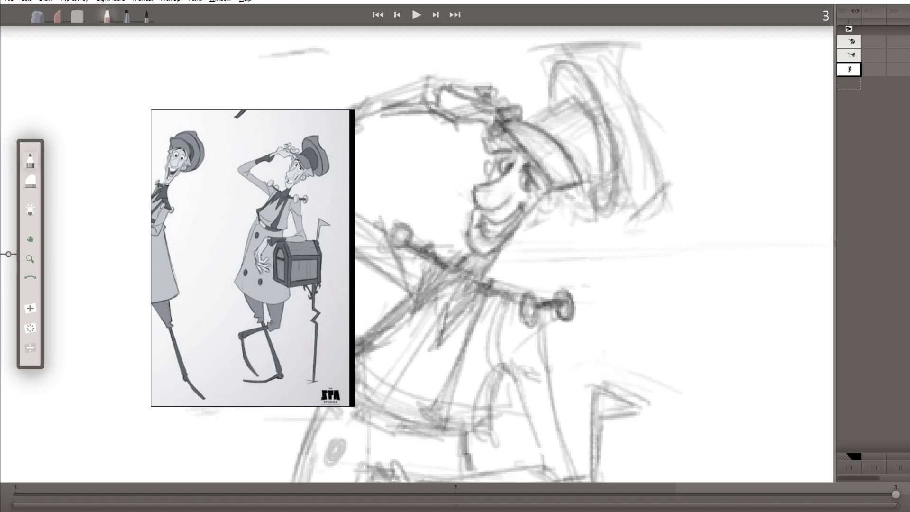
Step: Add the postman's ear and refine the saluting hand, cuff and raised forearm
left_click_drag(426, 237, 485, 239)
left_click_drag(460, 102, 427, 140)
left_click_drag(426, 237, 447, 235)
left_click_drag(467, 109, 386, 128)
mouse_move(469, 124)
left_mouse_down()
mouse_move(400, 144)
mouse_move(466, 151)
left_mouse_up()
left_click_drag(455, 121, 379, 166)
left_click_drag(460, 166, 410, 187)
left_click_drag(514, 168, 431, 218)
left_click_drag(548, 151, 384, 284)
left_click_drag(560, 185, 413, 280)
mouse_move(666, 187)
left_mouse_down()
mouse_move(536, 173)
mouse_move(515, 204)
left_mouse_up()
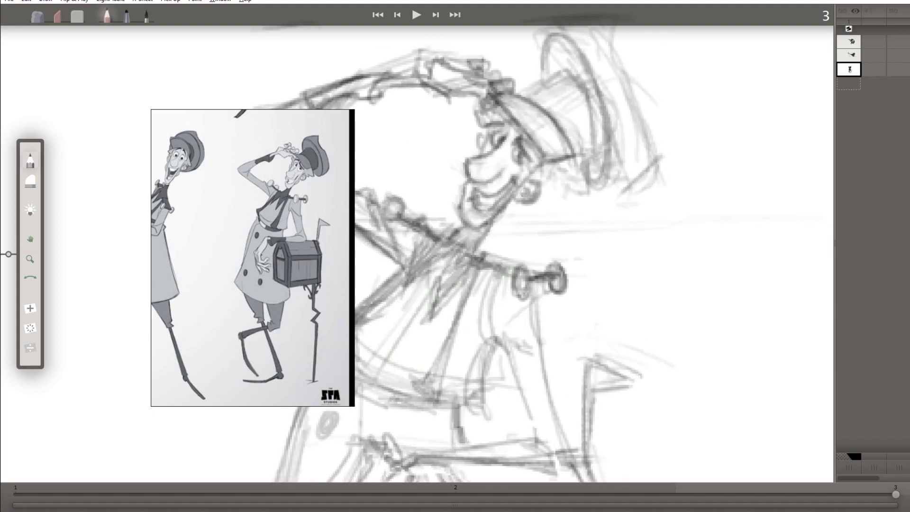
Step: Darken the postman's cap band and rear crown edge, and sketch jagged hair tufts behind his ear beneath the cap
left_click_drag(583, 161, 545, 194)
left_click_drag(614, 147, 571, 183)
left_click_drag(569, 143, 612, 138)
left_click_drag(581, 91, 509, 183)
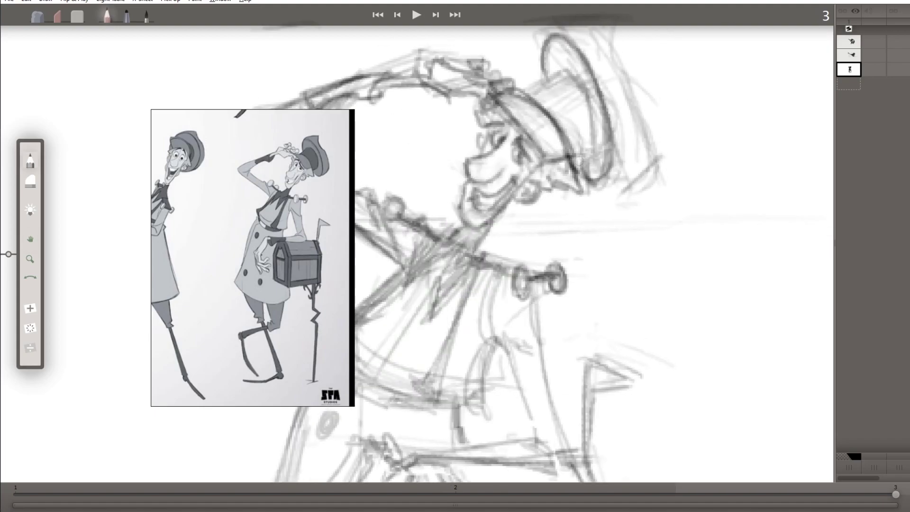
left_click_drag(569, 67, 592, 161)
left_click_drag(588, 143, 548, 192)
mouse_move(507, 82)
left_mouse_down()
mouse_move(573, 72)
mouse_move(584, 118)
left_mouse_up()
left_click_drag(569, 234, 594, 188)
scroll(594, 188, "down", 5)
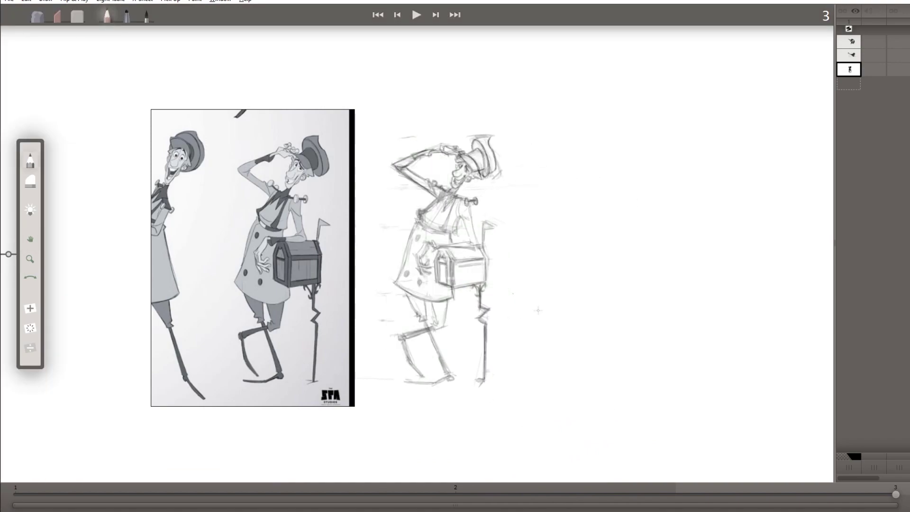
Step: Reframe the reference board and reposition the branch rider image so the postman, caped man and branch rider references show together
scroll(289, 258, "down", 4)
scroll(215, 147, "up", 2)
left_click(215, 147)
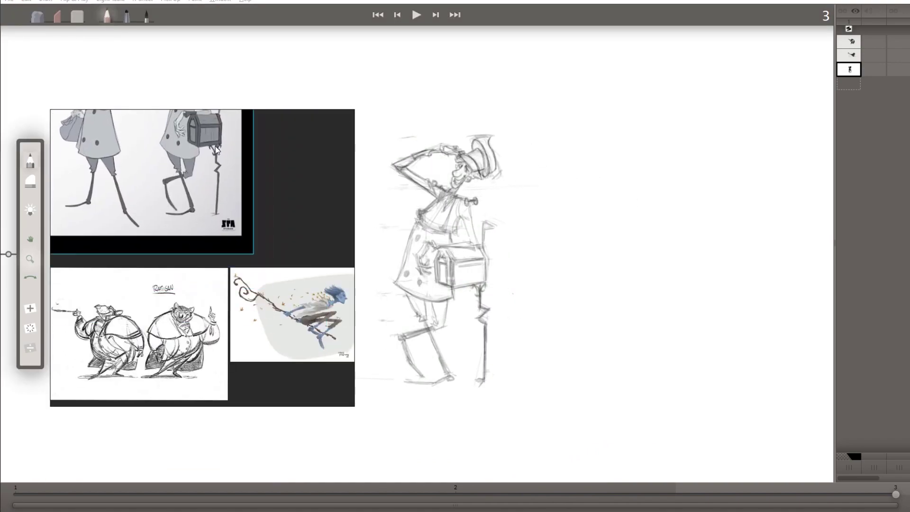
scroll(214, 147, "down", 2)
left_click(286, 351)
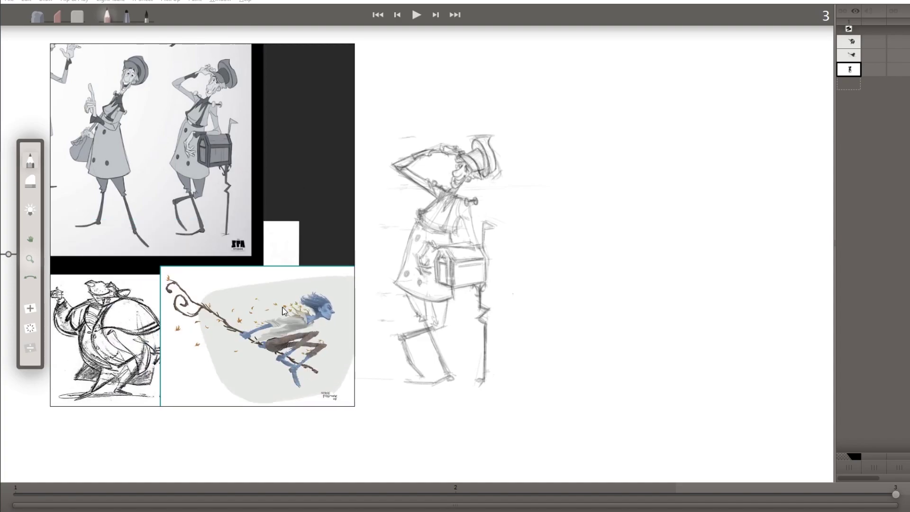
left_click_drag(273, 315, 283, 316)
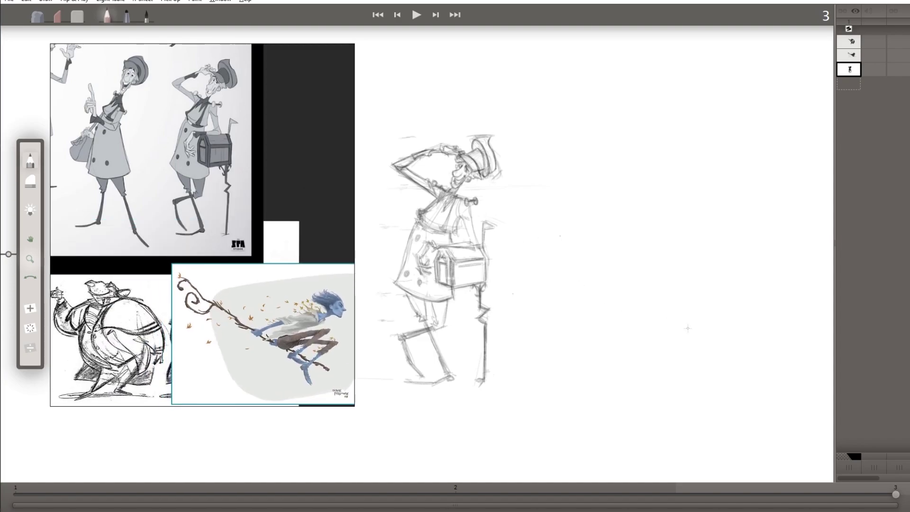
Step: Flip back to frame 1 and forward to frame 3 to compare the character studies with their references
key("Left")
key("Left")
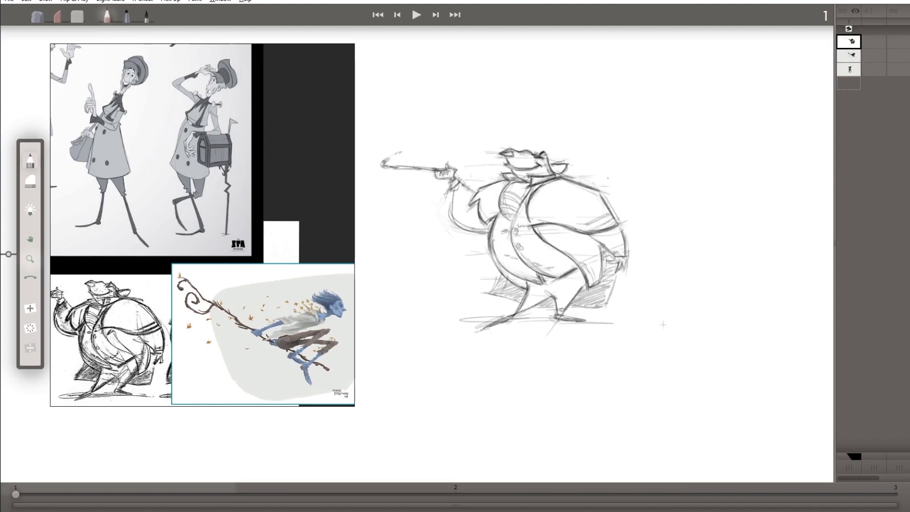
key("Right")
key("Right")
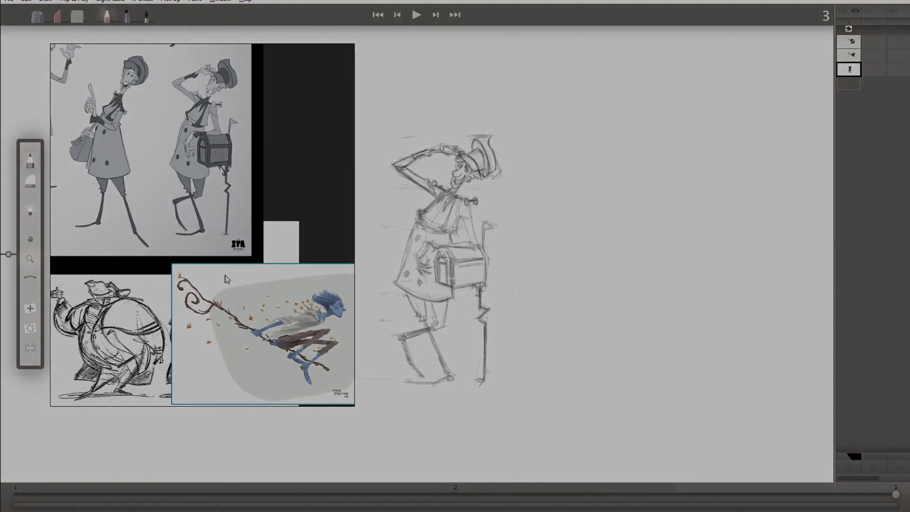